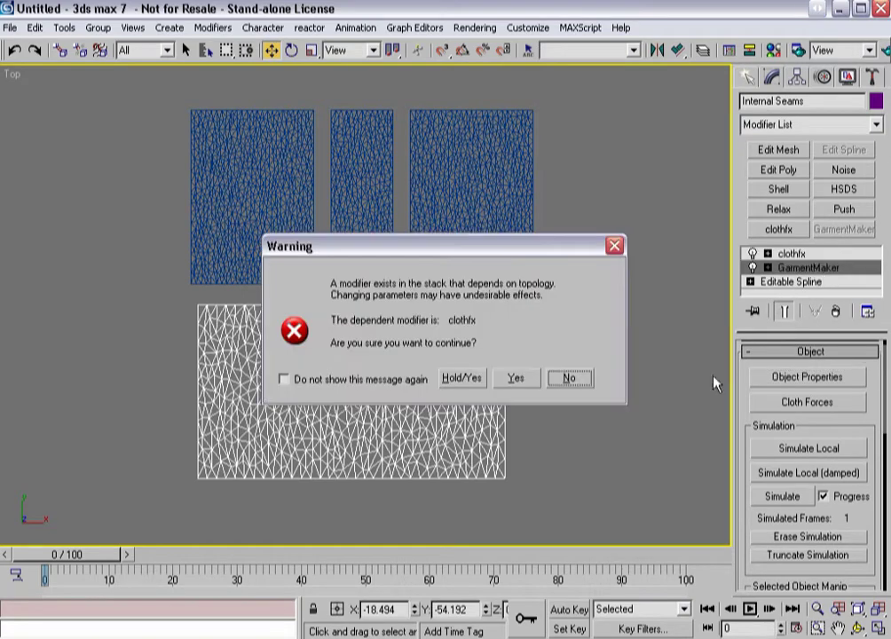
Step: Accept the topology-change warning and enter the Seams level of the GarmentMaker modifier on Internal Seams
{"action": "left_click", "coordinate": [515, 379]}
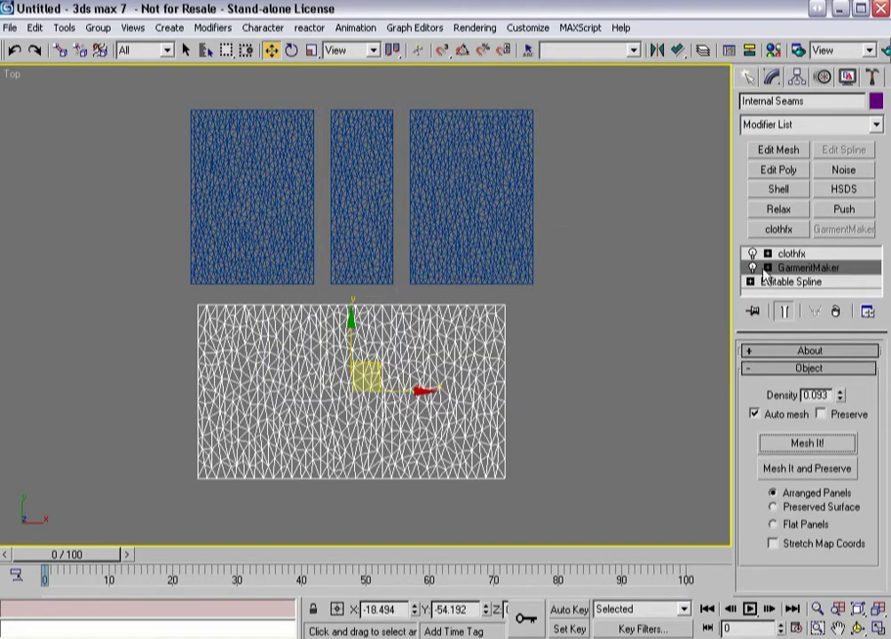
{"action": "left_click", "coordinate": [767, 268]}
{"action": "left_click", "coordinate": [874, 288]}
{"action": "left_click", "coordinate": [874, 289]}
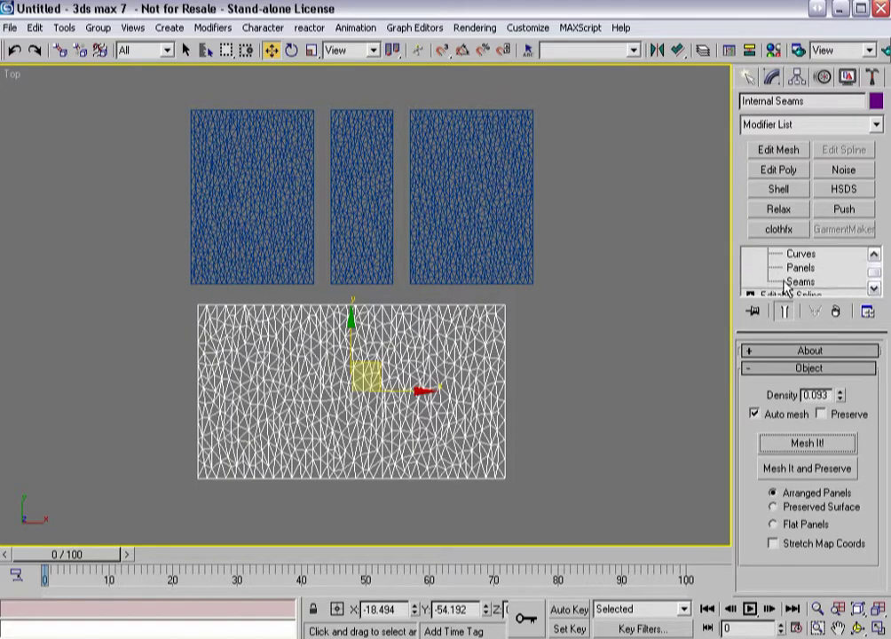
{"action": "left_click", "coordinate": [801, 281]}
Step: Select the outer edges and the two internal seams of the Internal Seams panel in turn to compare their available crease settings
{"action": "left_click", "coordinate": [505, 377]}
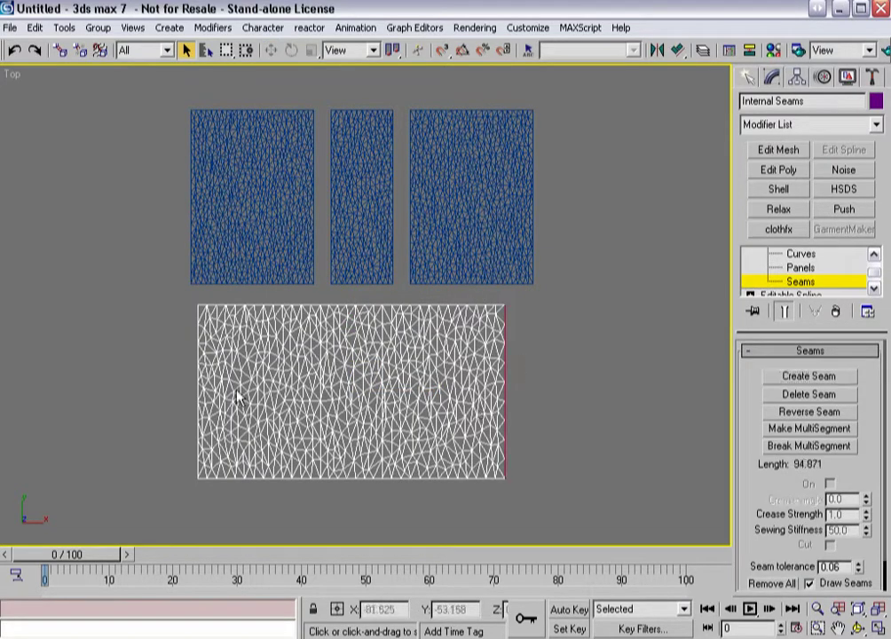
{"action": "left_click", "coordinate": [198, 417]}
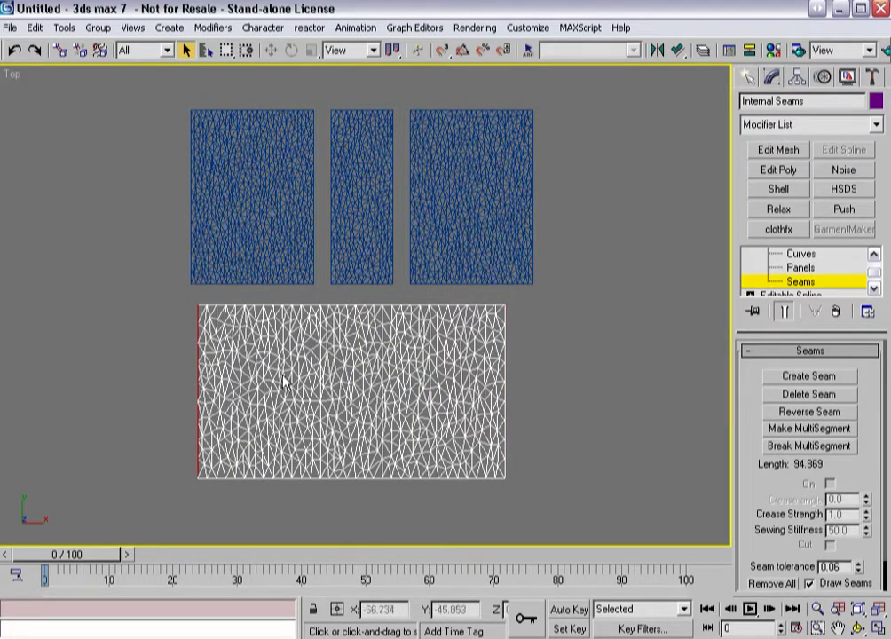
{"action": "left_click", "coordinate": [321, 404]}
{"action": "left_click", "coordinate": [381, 409]}
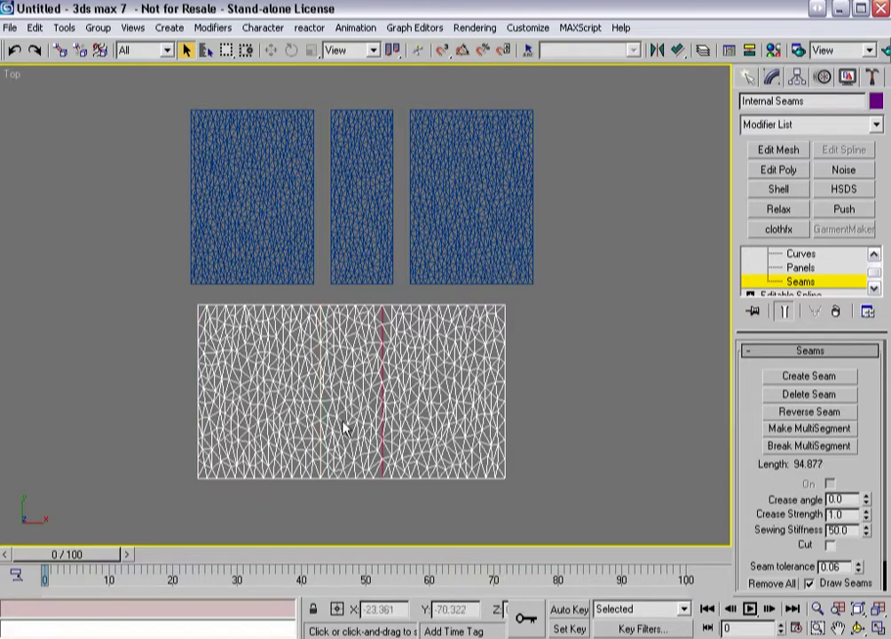
{"action": "left_click", "coordinate": [320, 393]}
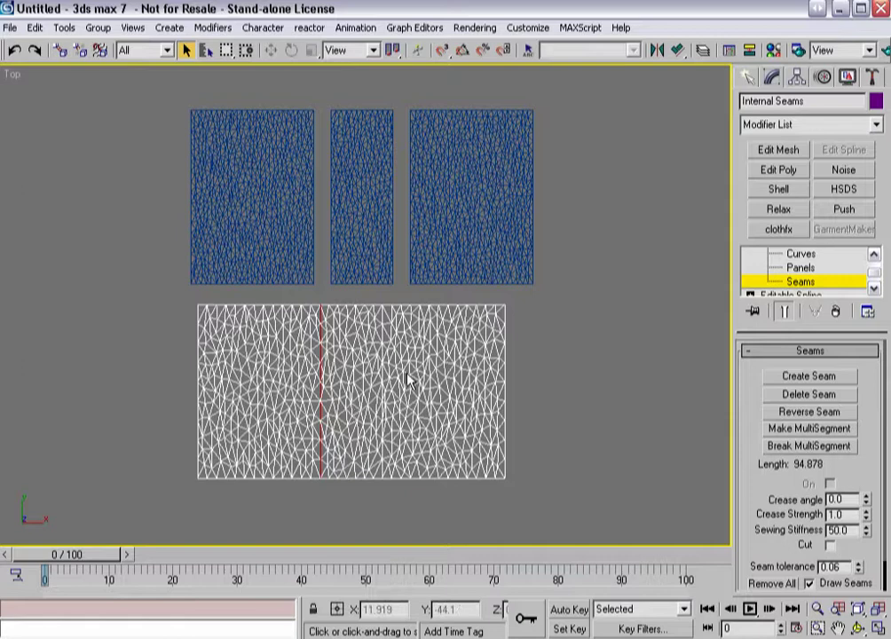
Step: Set the right internal seam's crease angle to 165, crease strength to 10 and sewing stiffness to 150
{"action": "left_click", "coordinate": [382, 395]}
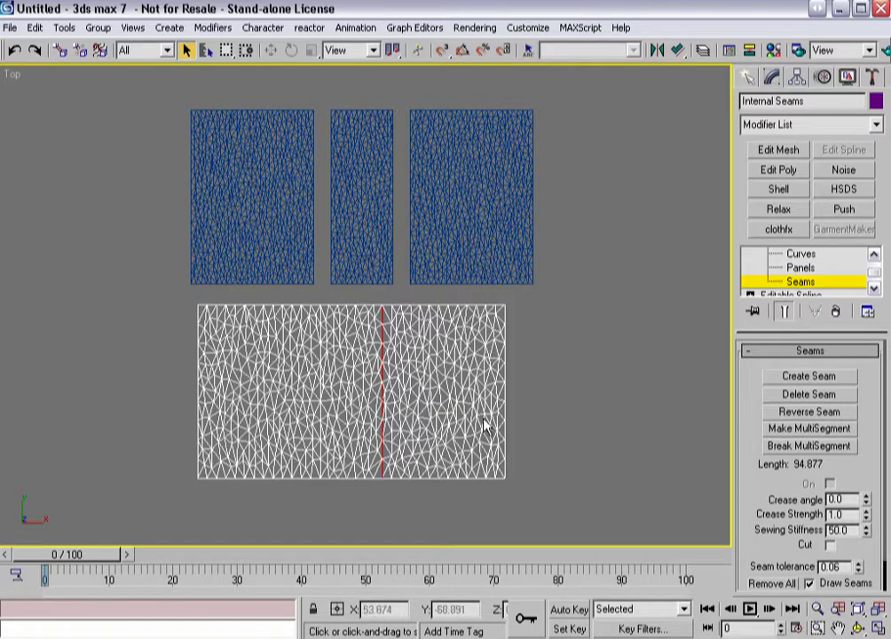
{"action": "scroll", "coordinate": [748, 462], "scroll_direction": "down", "scroll_amount": 2}
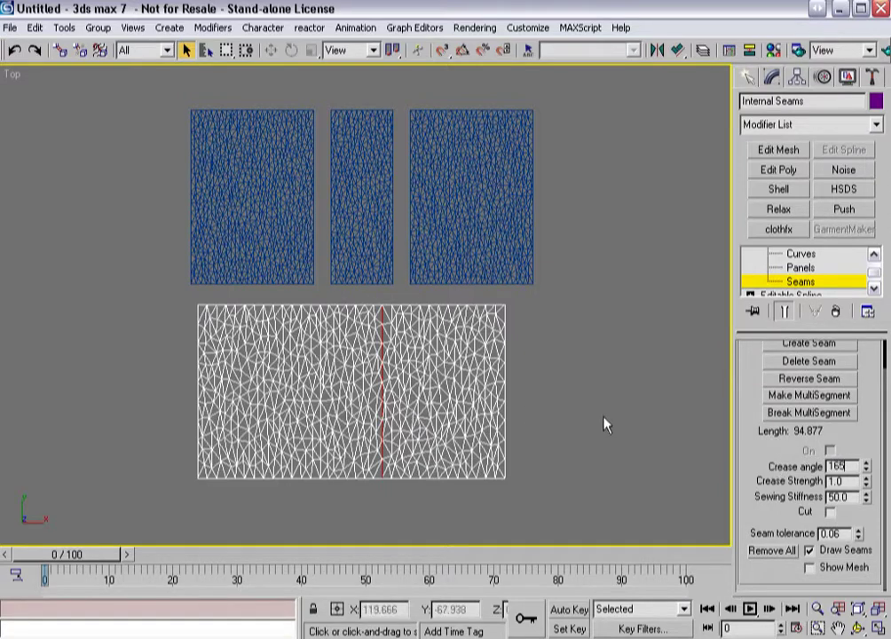
{"action": "key", "text": "Tab"}
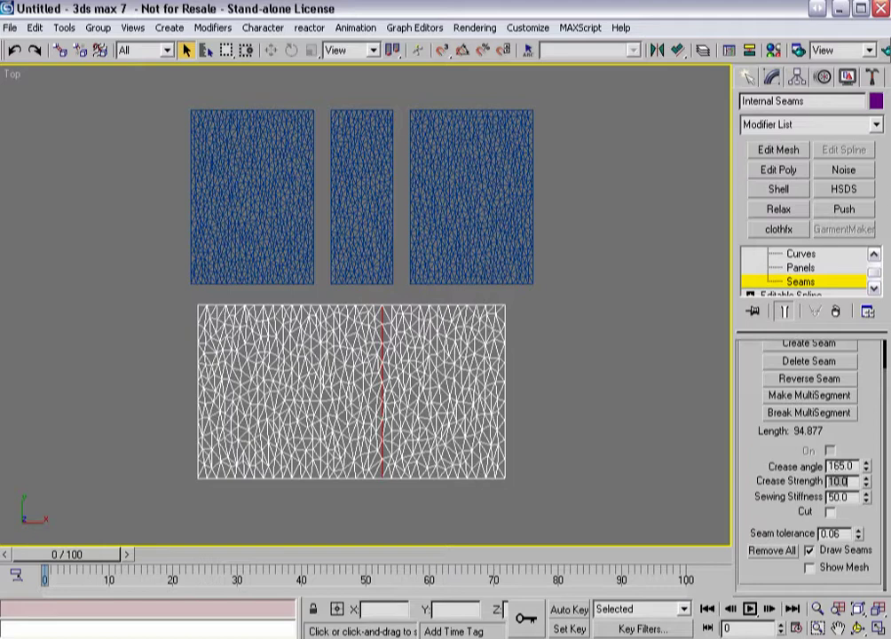
{"action": "left_click_drag", "start_coordinate": [847, 497], "coordinate": [782, 506]}
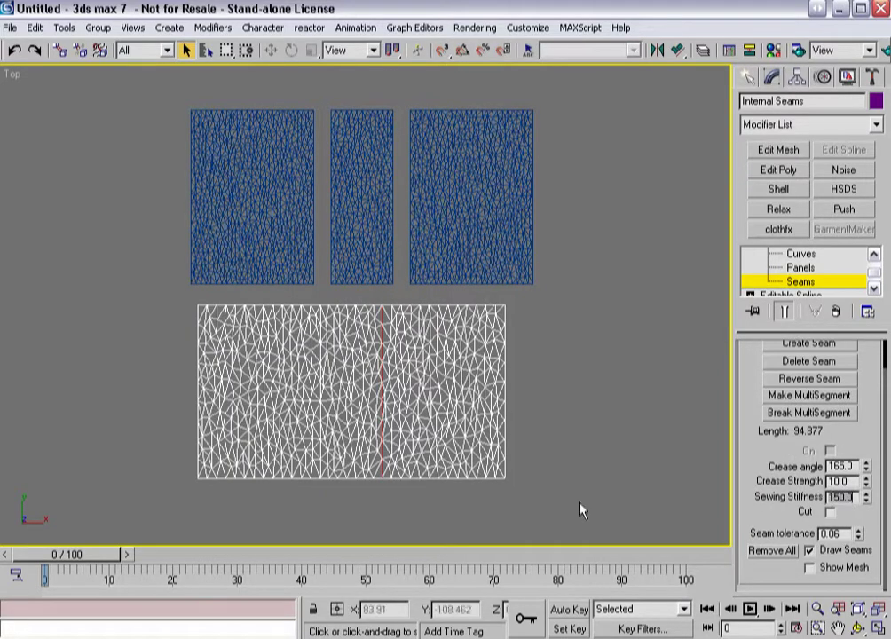
Step: Set the left internal seam's crease angle to -165, crease strength to 10 and sewing stiffness to 150
{"action": "left_click", "coordinate": [321, 415]}
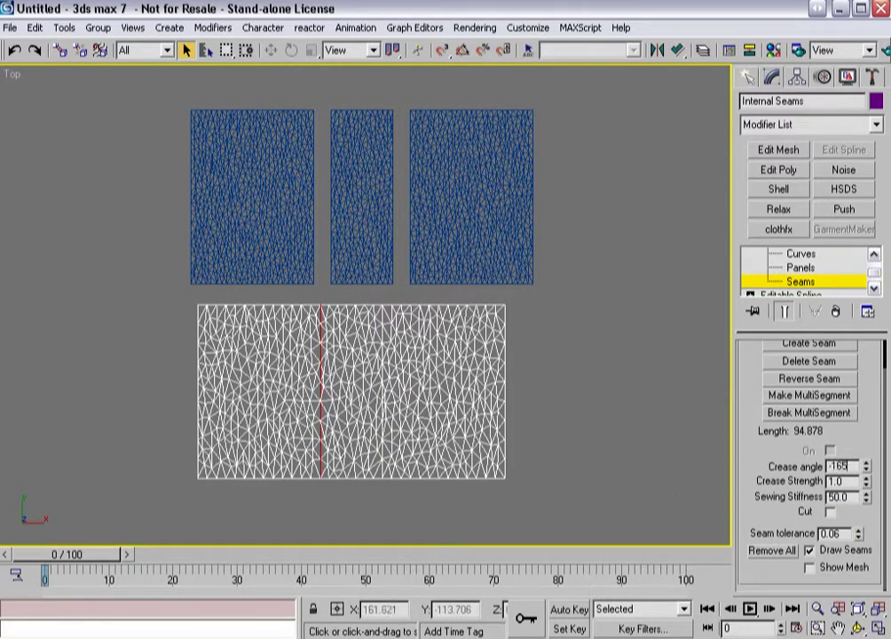
{"action": "key", "text": "Tab"}
{"action": "type", "text": "10"}
{"action": "key", "text": "Tab"}
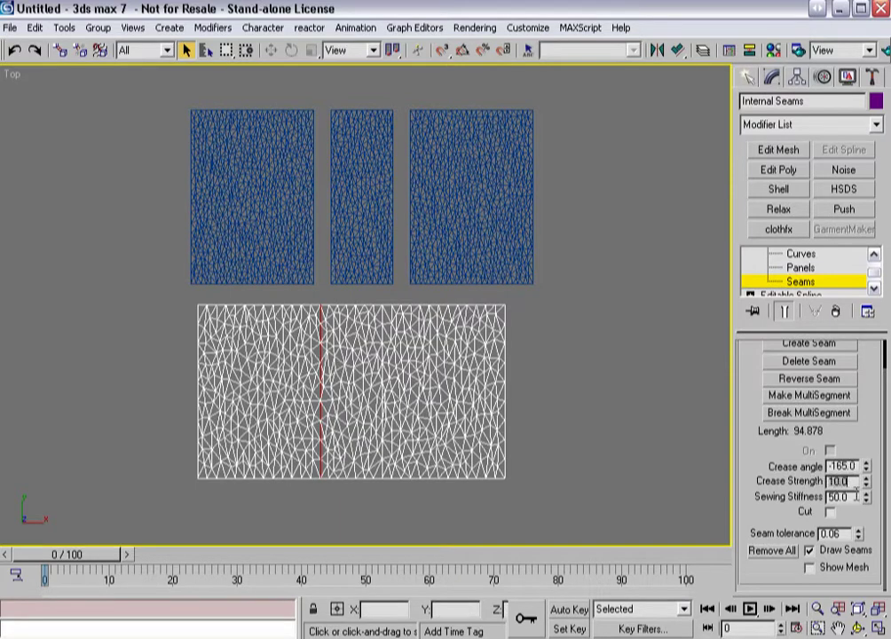
{"action": "type", "text": "1"}
Step: Return to the clothfx modifier and define Internal Seams as Cloth with the Cotton preset in its object properties
{"action": "left_click_drag", "start_coordinate": [747, 382], "coordinate": [746, 535]}
{"action": "left_click", "coordinate": [873, 255]}
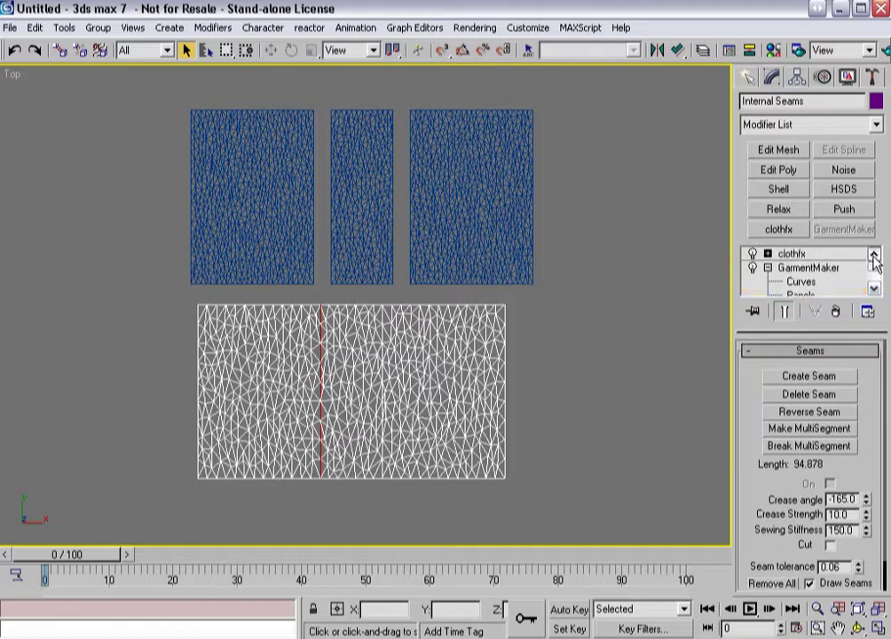
{"action": "left_click", "coordinate": [789, 269]}
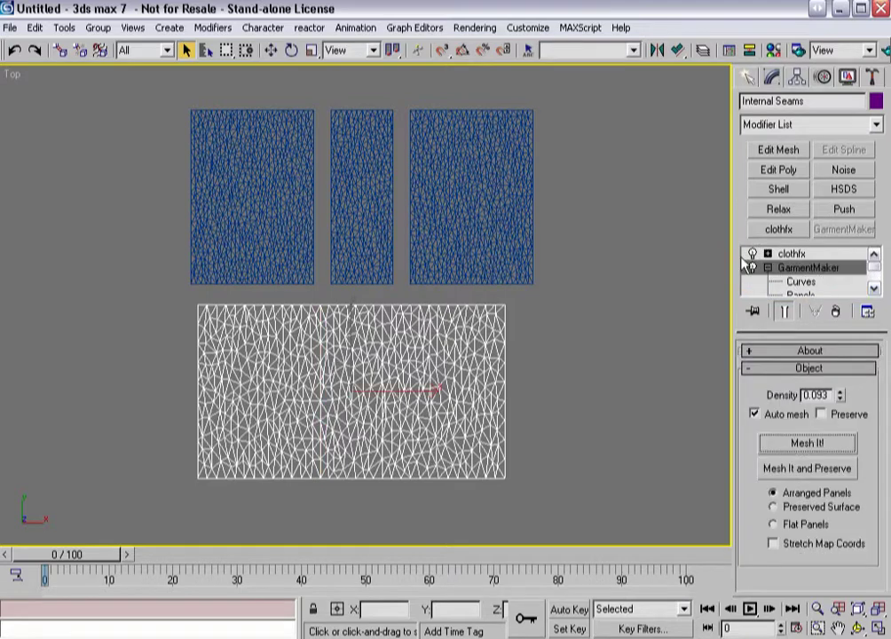
{"action": "left_click", "coordinate": [789, 255]}
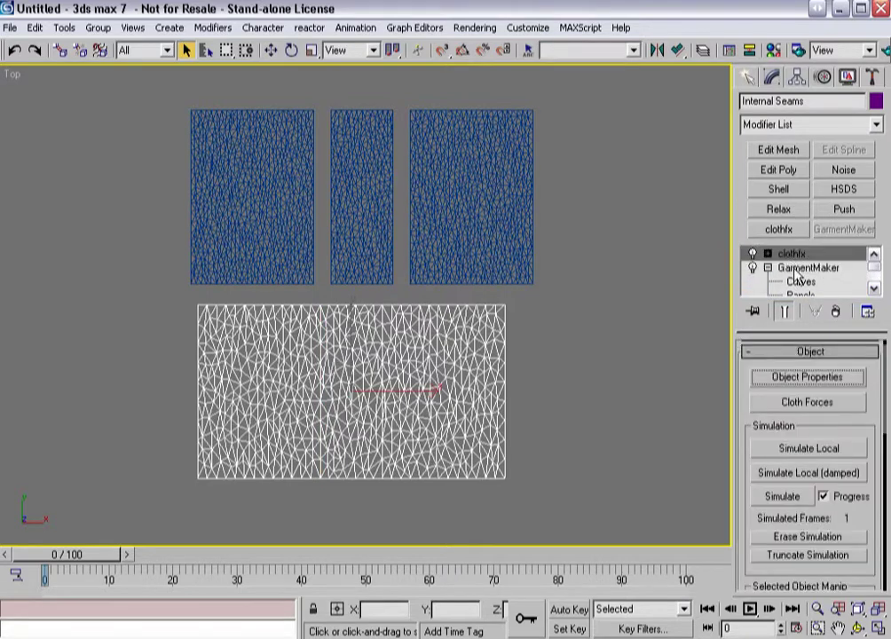
{"action": "left_click", "coordinate": [781, 378]}
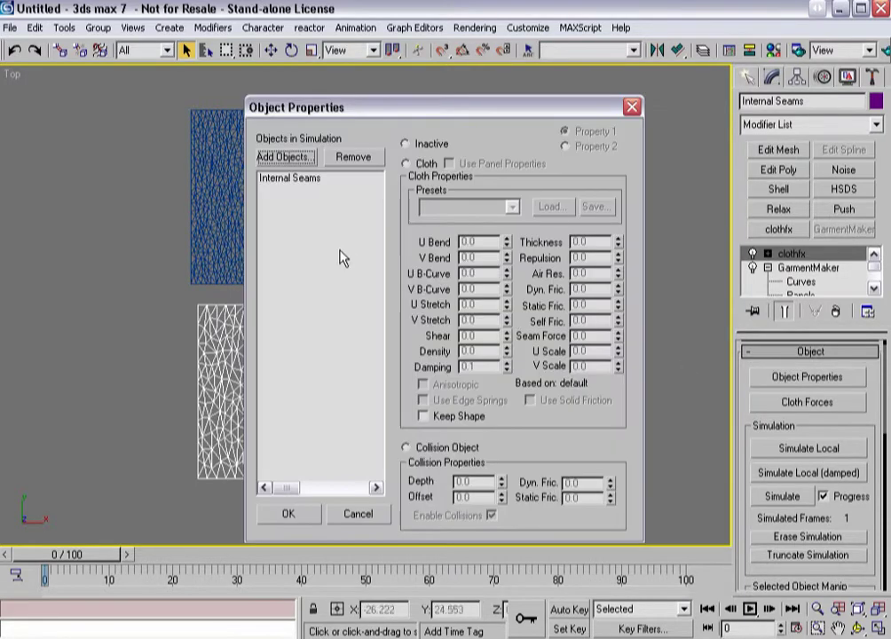
{"action": "left_click", "coordinate": [299, 180]}
{"action": "left_click", "coordinate": [405, 164]}
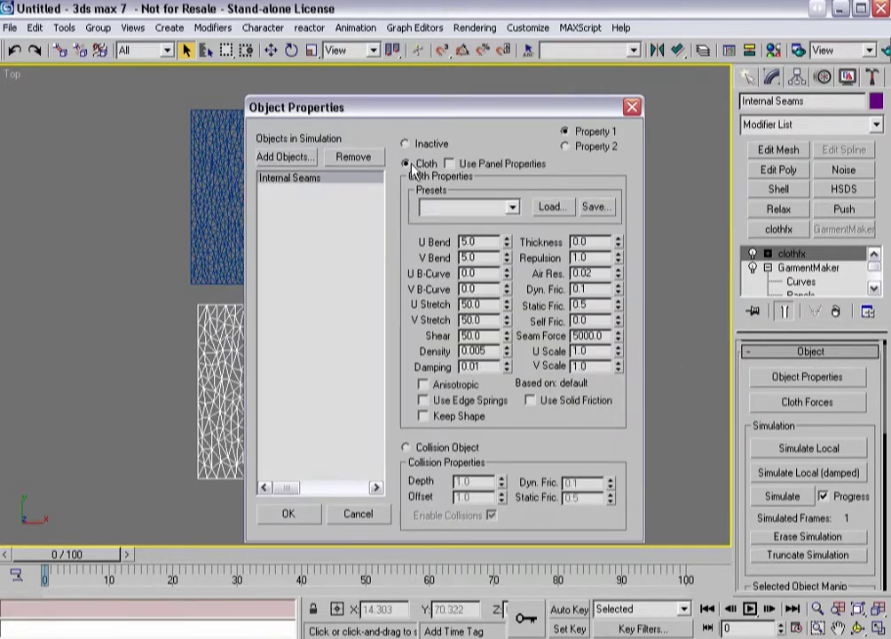
{"action": "left_click", "coordinate": [512, 207]}
{"action": "left_click", "coordinate": [463, 249]}
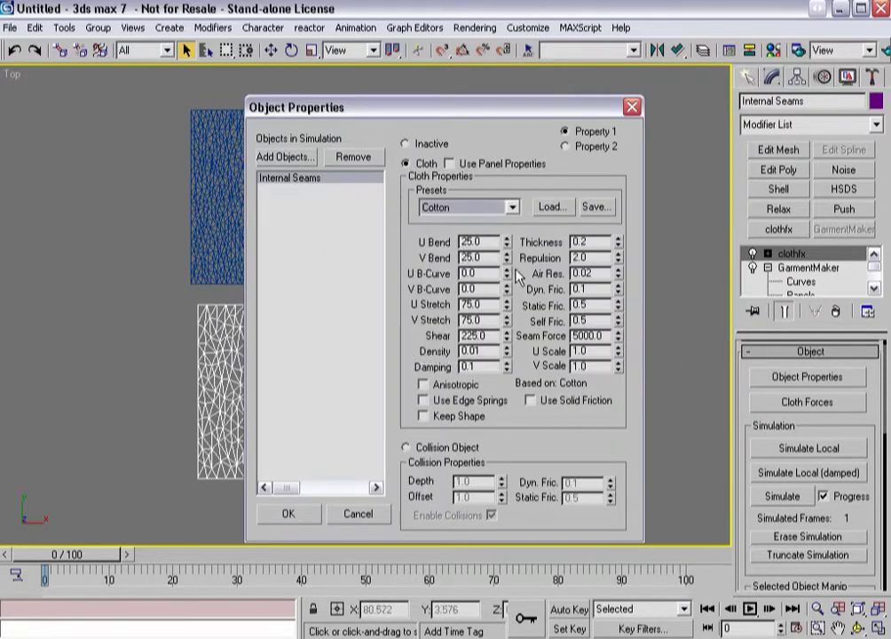
{"action": "left_click", "coordinate": [288, 514]}
Step: Show all the panels in a maximized Perspective viewport with edged faces displayed
{"action": "key", "text": "alt+w"}
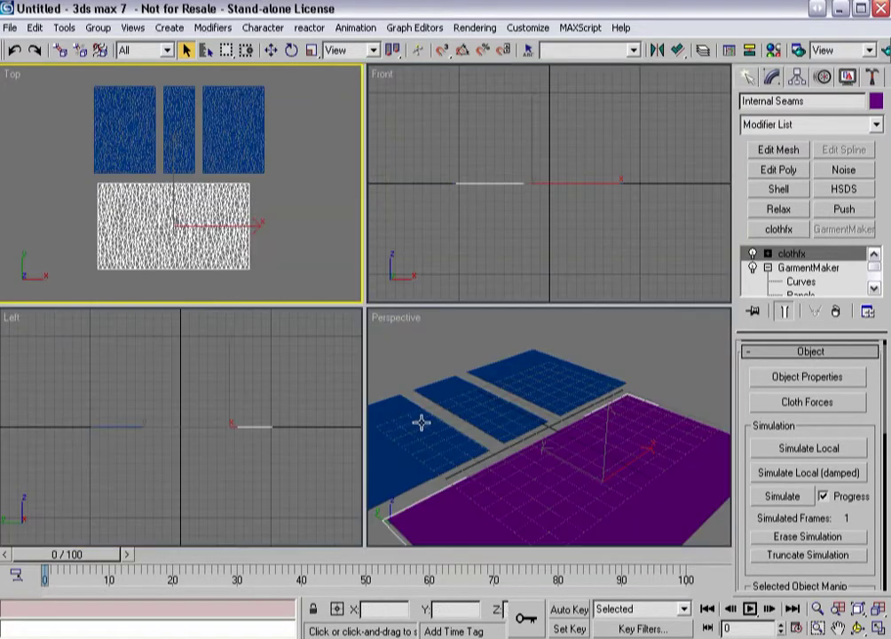
{"action": "right_click", "coordinate": [463, 390]}
{"action": "key", "text": "F4"}
{"action": "key", "text": "ctrl+alt+z"}
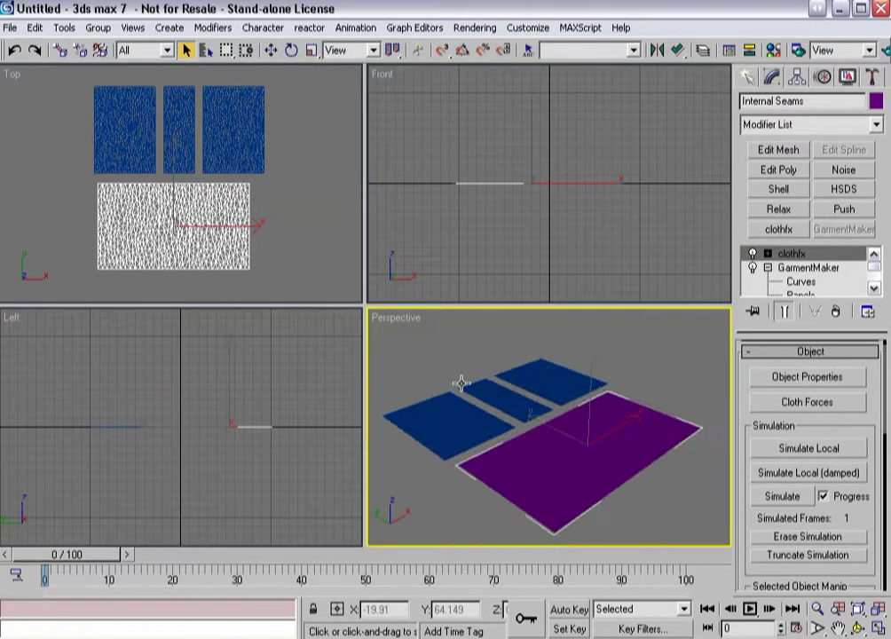
{"action": "key", "text": "alt+w"}
{"action": "middle_click_drag", "start_coordinate": [387, 358], "coordinate": [336, 370], "text": "alt"}
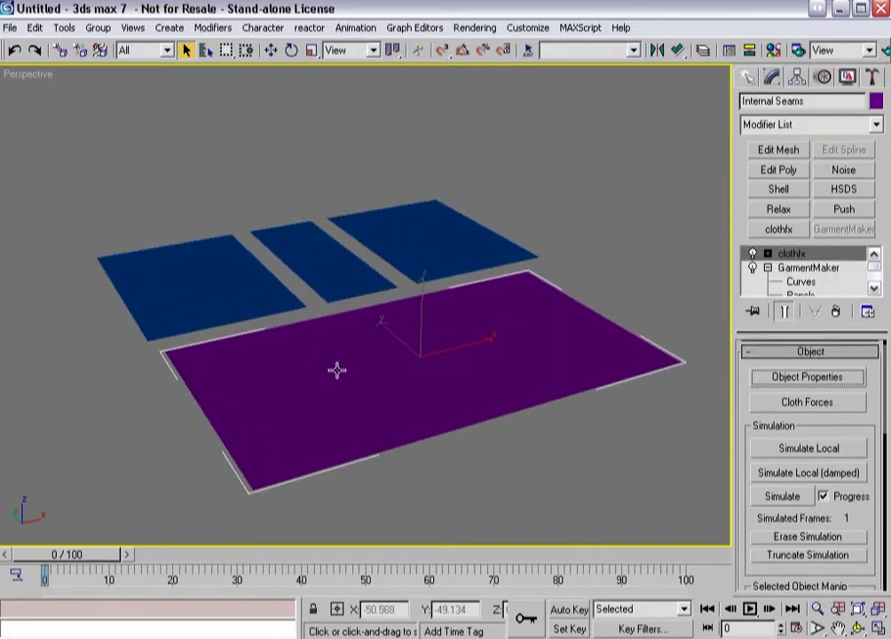
{"action": "key", "text": "F4"}
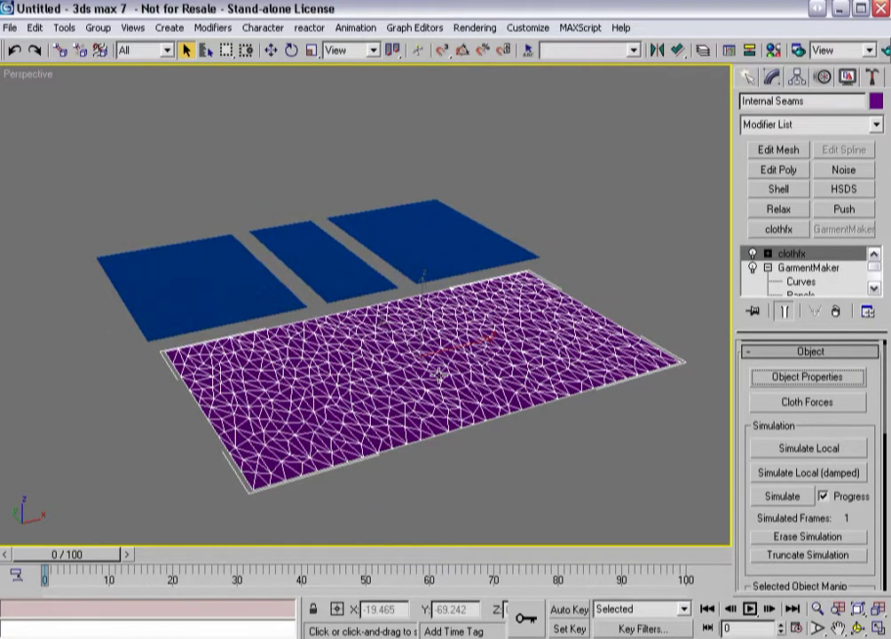
Step: Turn off gravity in the clothfx simulation parameters and set cm/unit to 0.3
{"action": "left_click_drag", "start_coordinate": [750, 426], "coordinate": [758, 124]}
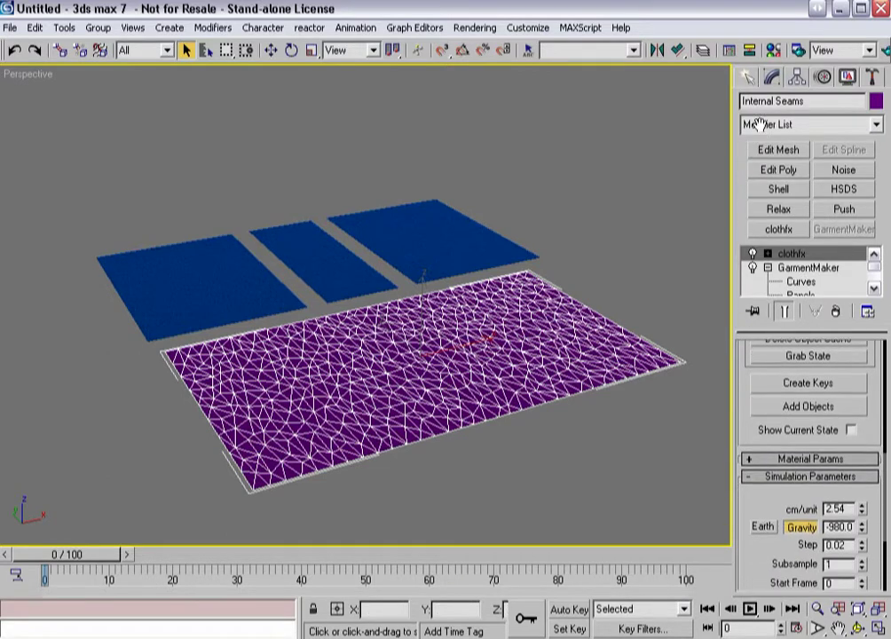
{"action": "left_click", "coordinate": [803, 528]}
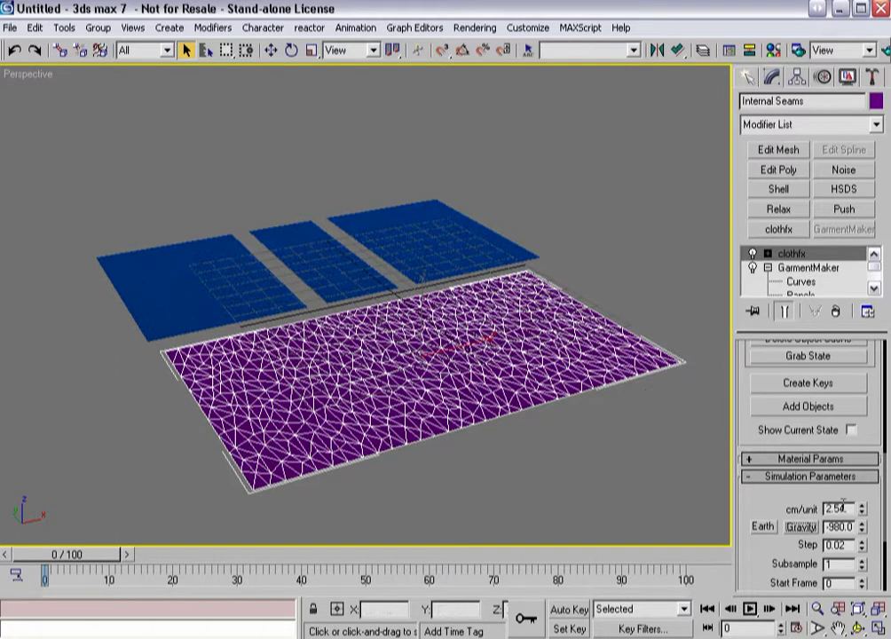
{"action": "double_click", "coordinate": [837, 508]}
{"action": "type", "text": ".3"}
Step: Run a local simulation on Internal Seams, stop it once the panel has folded, and examine the folds from several angles
{"action": "scroll", "coordinate": [747, 491], "scroll_direction": "up", "scroll_amount": 5}
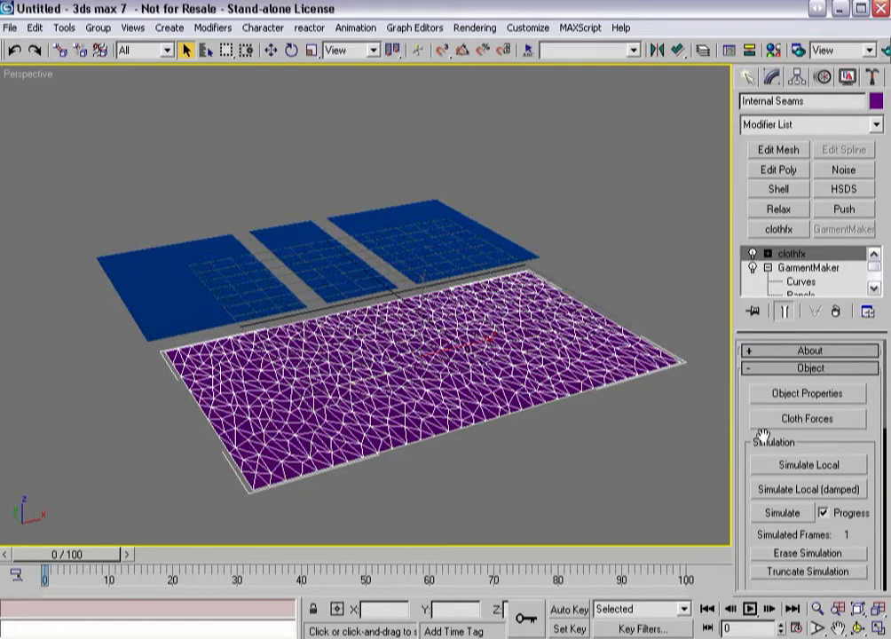
{"action": "left_click", "coordinate": [770, 465]}
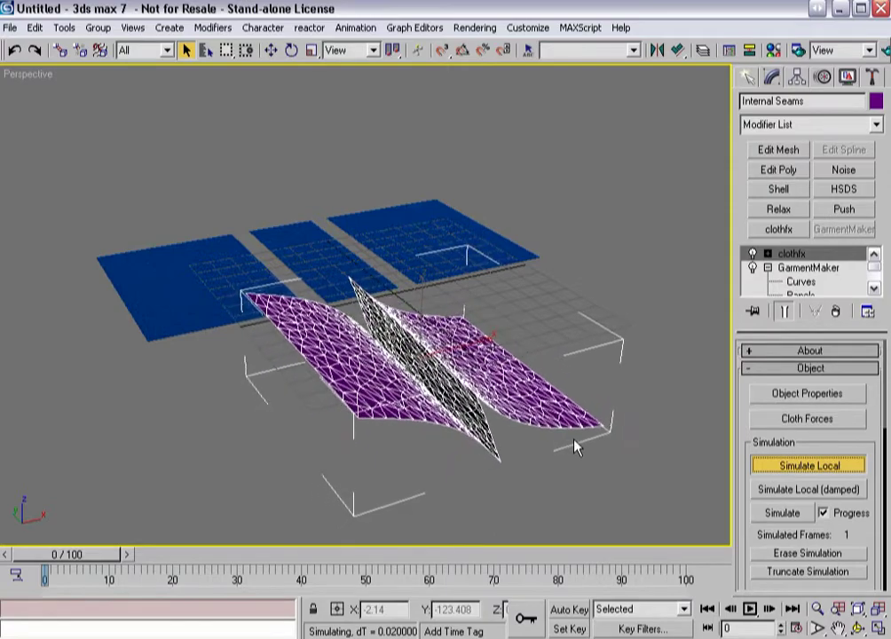
{"action": "key", "text": "Escape"}
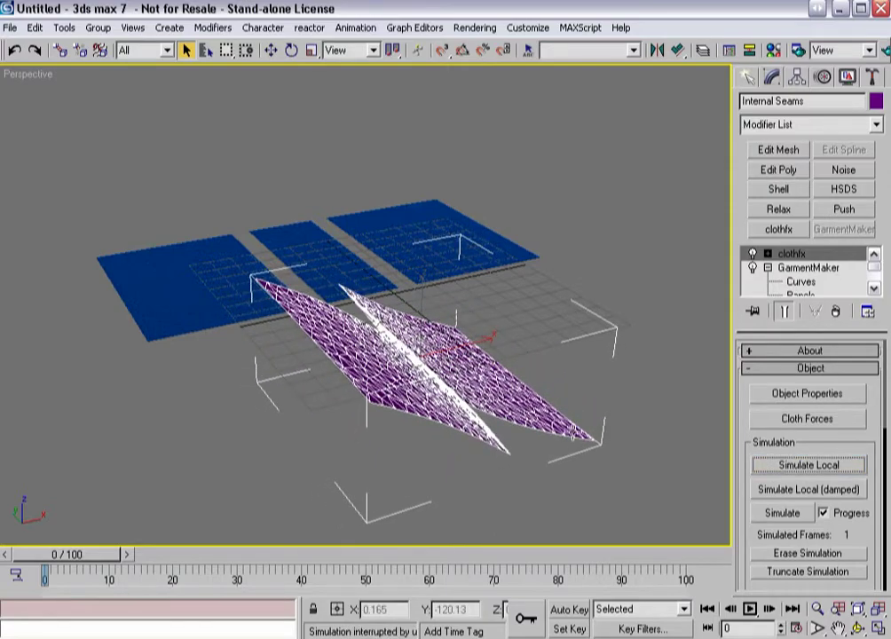
{"action": "middle_click_drag", "start_coordinate": [333, 315], "coordinate": [421, 385], "text": "alt"}
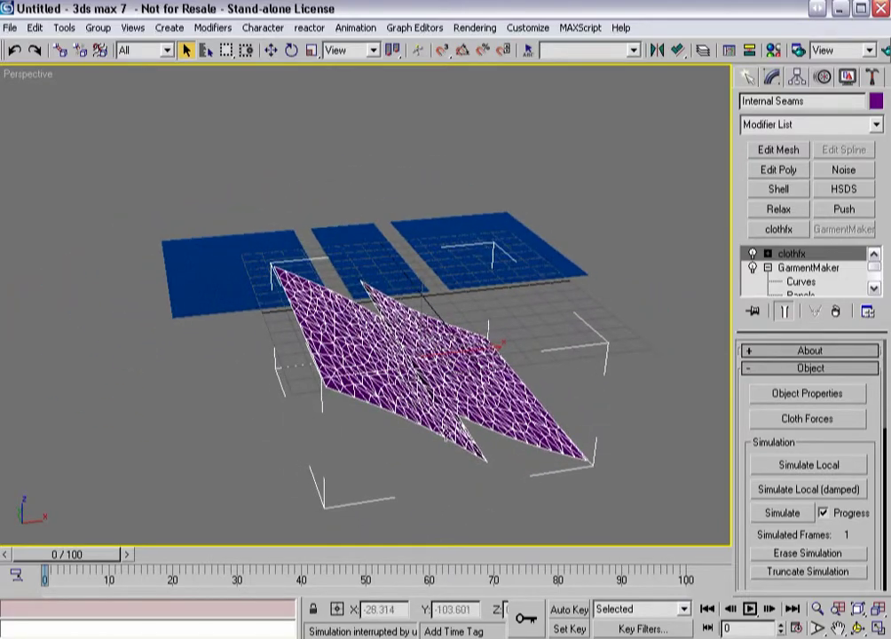
{"action": "middle_click_drag", "start_coordinate": [397, 430], "coordinate": [284, 378], "text": "alt"}
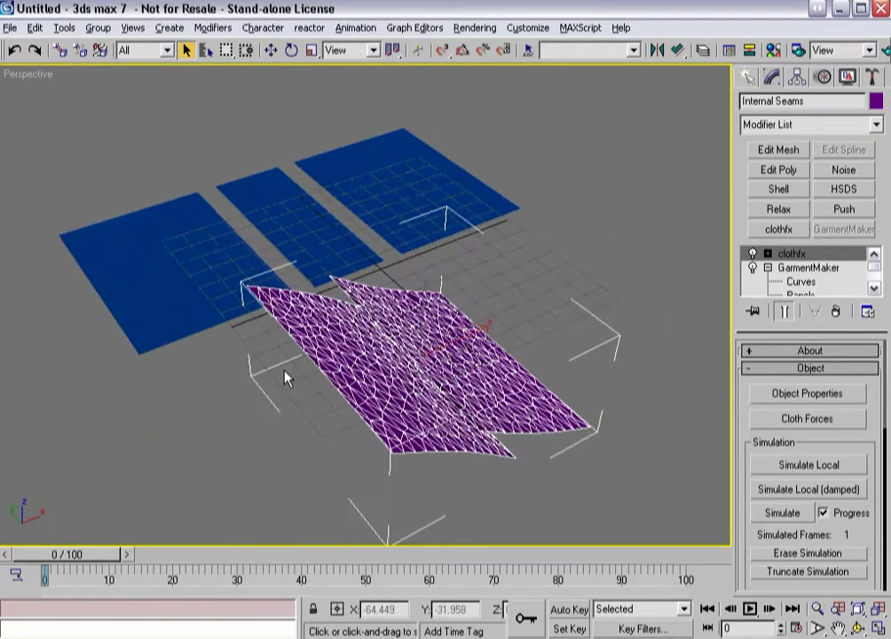
Step: Set the crease angle to 165, crease strength to 10 and sewing stiffness to 150 on the right seam of Standard Seams
{"action": "left_click", "coordinate": [229, 241]}
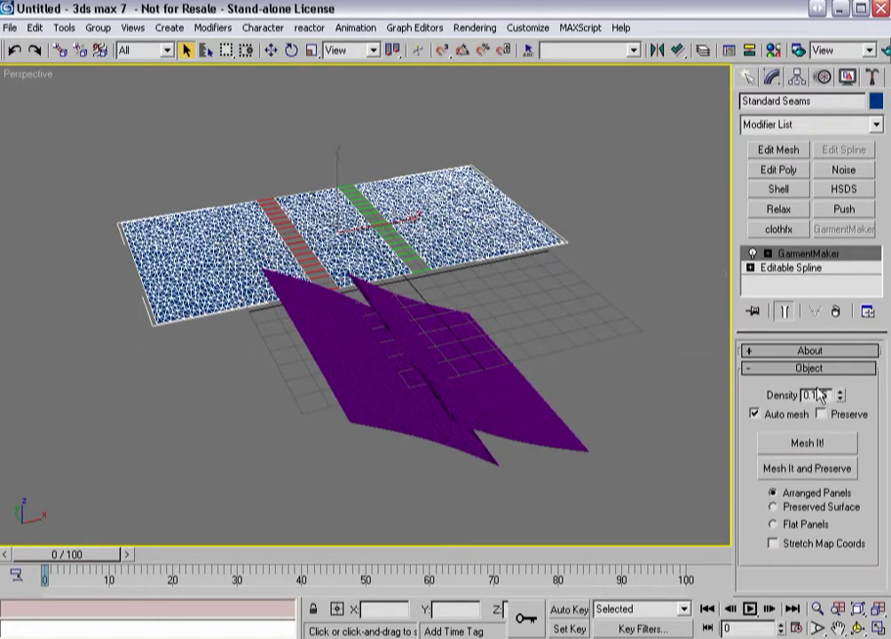
{"action": "key", "text": "3"}
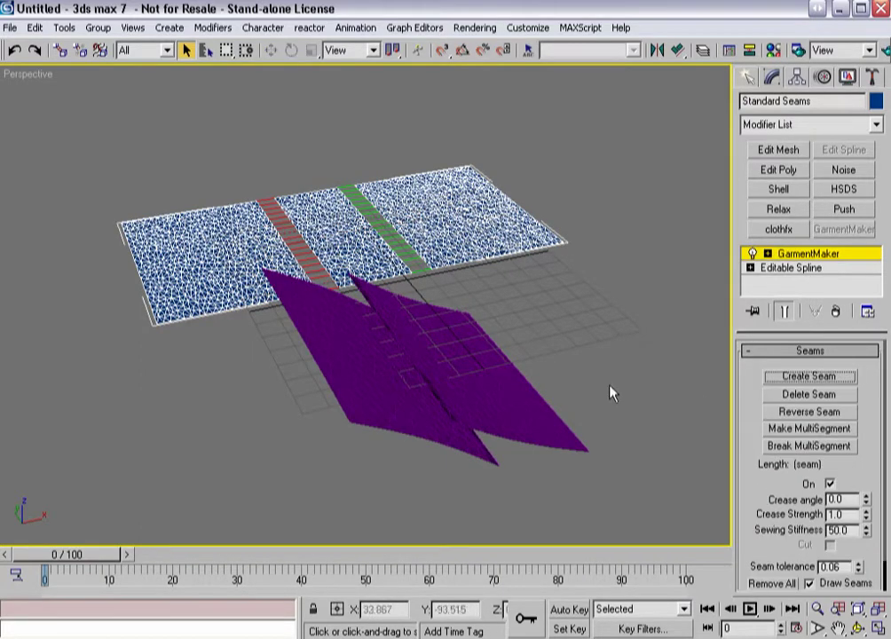
{"action": "left_click", "coordinate": [389, 232]}
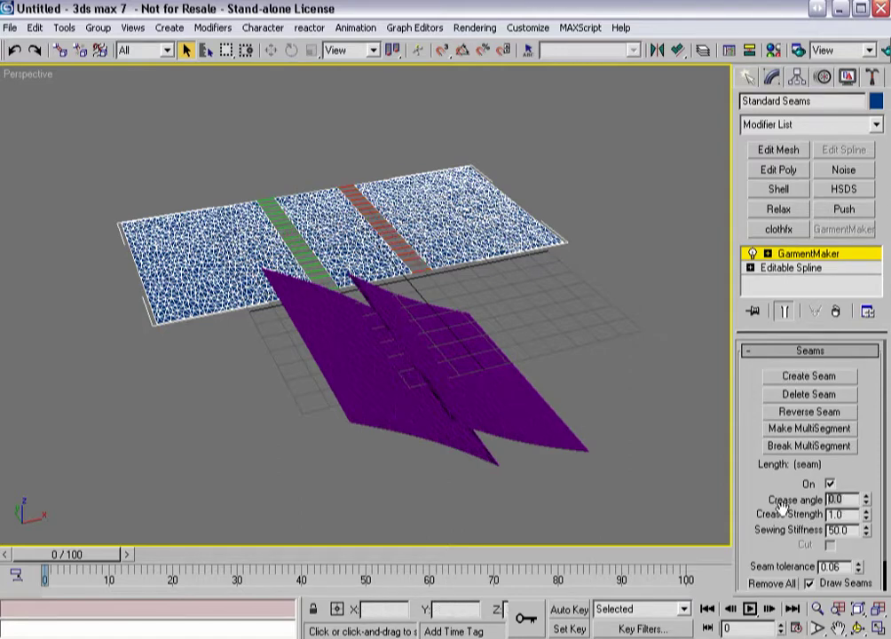
{"action": "left_click_drag", "start_coordinate": [848, 516], "coordinate": [786, 518]}
{"action": "type", "text": "10"}
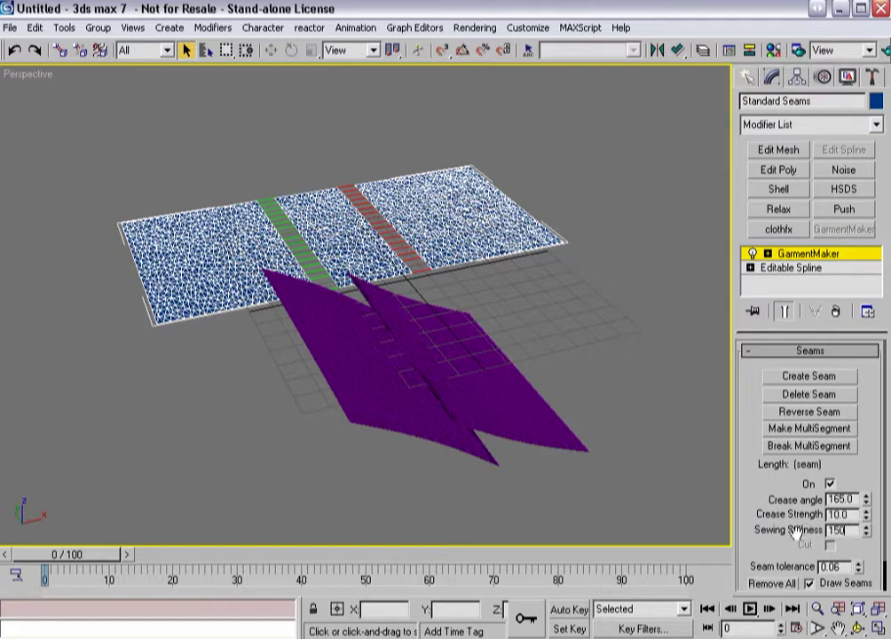
{"action": "key", "text": "Return"}
Step: Give the left seam of Standard Seams the opposite, negative crease angle, with the right seam's crease strength and sewing stiffness
{"action": "left_click", "coordinate": [295, 241]}
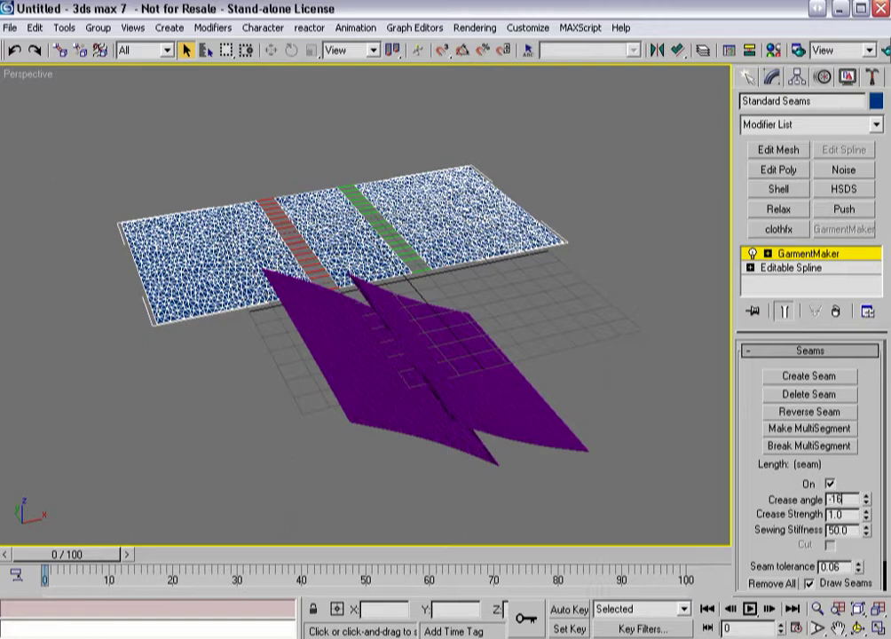
{"action": "key", "text": "Tab"}
{"action": "key", "text": "Tab"}
{"action": "type", "text": "1"}
Step: Apply a clothfx modifier to Standard Seams and define the object as Cloth with the Cotton preset
{"action": "left_click", "coordinate": [778, 229]}
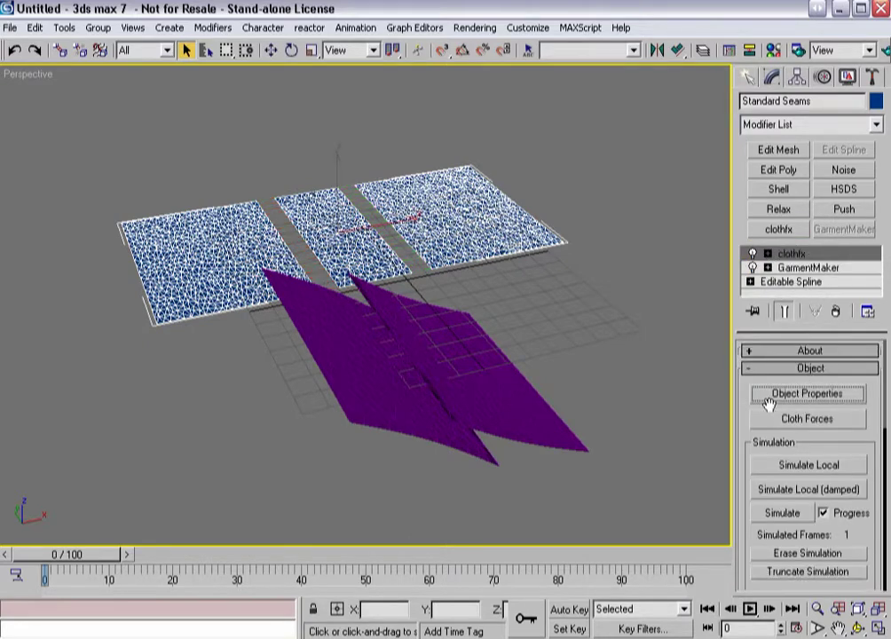
{"action": "left_click", "coordinate": [771, 401]}
{"action": "left_click", "coordinate": [286, 180]}
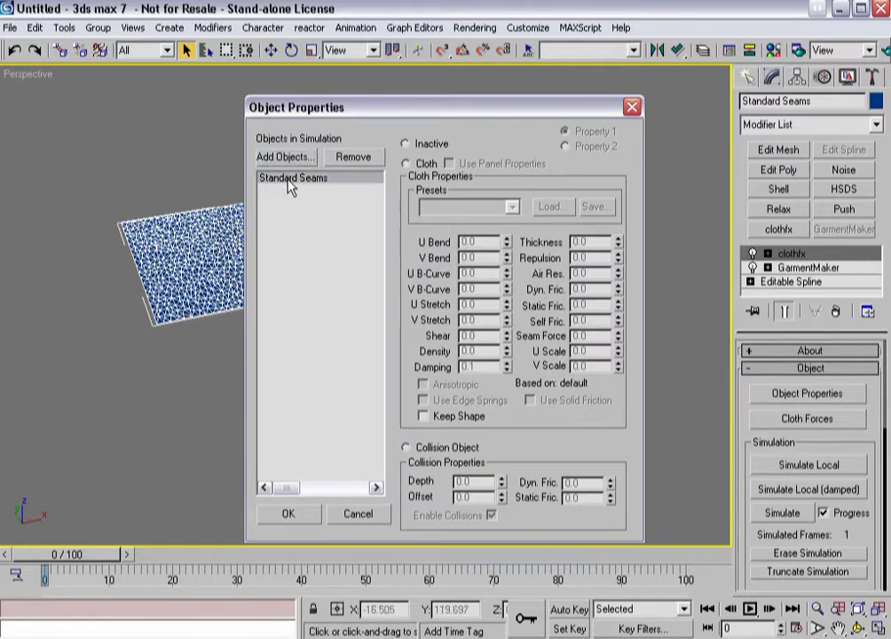
{"action": "left_click", "coordinate": [405, 165]}
{"action": "left_click", "coordinate": [470, 207]}
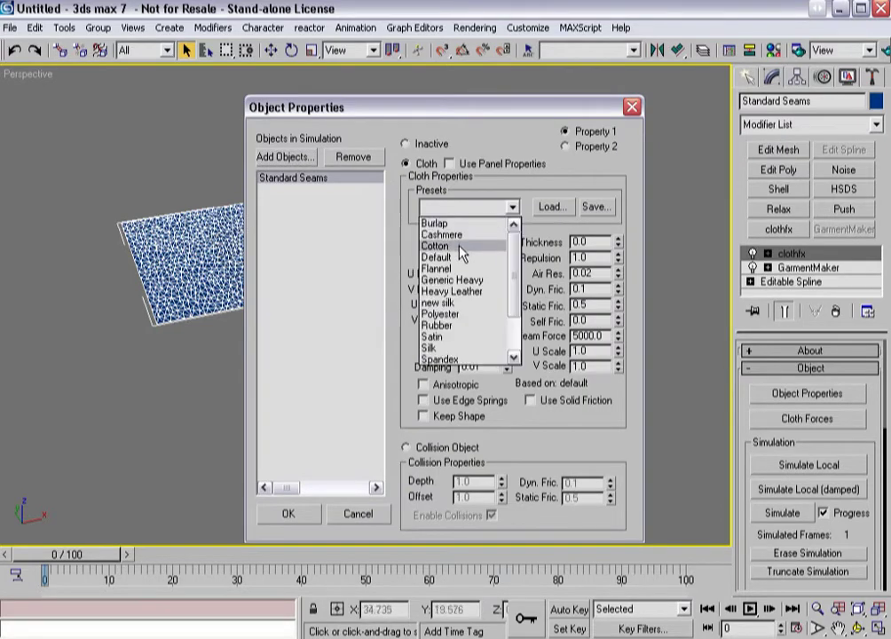
{"action": "left_click", "coordinate": [457, 249]}
{"action": "left_click", "coordinate": [298, 514]}
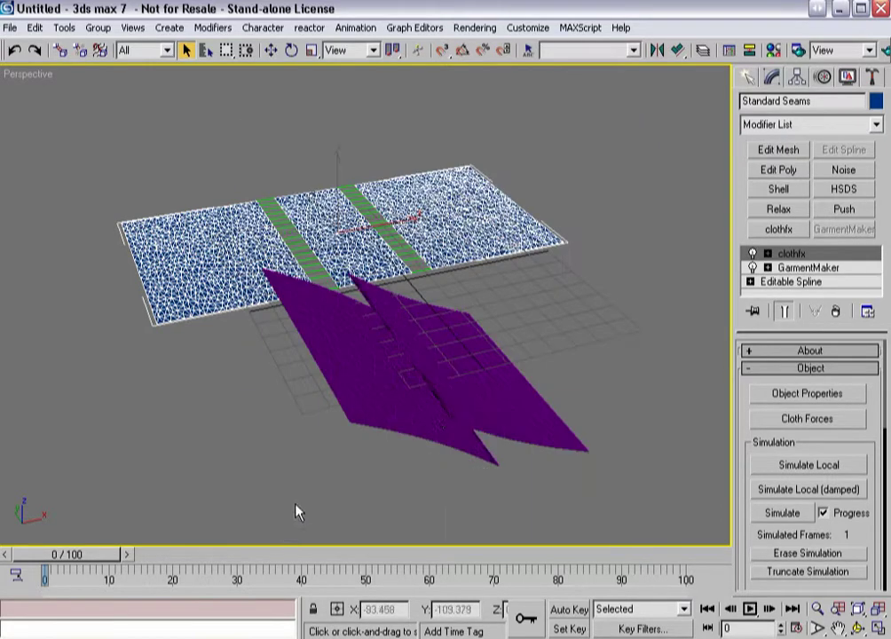
Step: Sew the Standard Seams panels together with a local simulation, stop it, and hide the viewport grid and mesh edges
{"action": "left_click_drag", "start_coordinate": [746, 433], "coordinate": [743, 499]}
{"action": "left_click", "coordinate": [773, 471]}
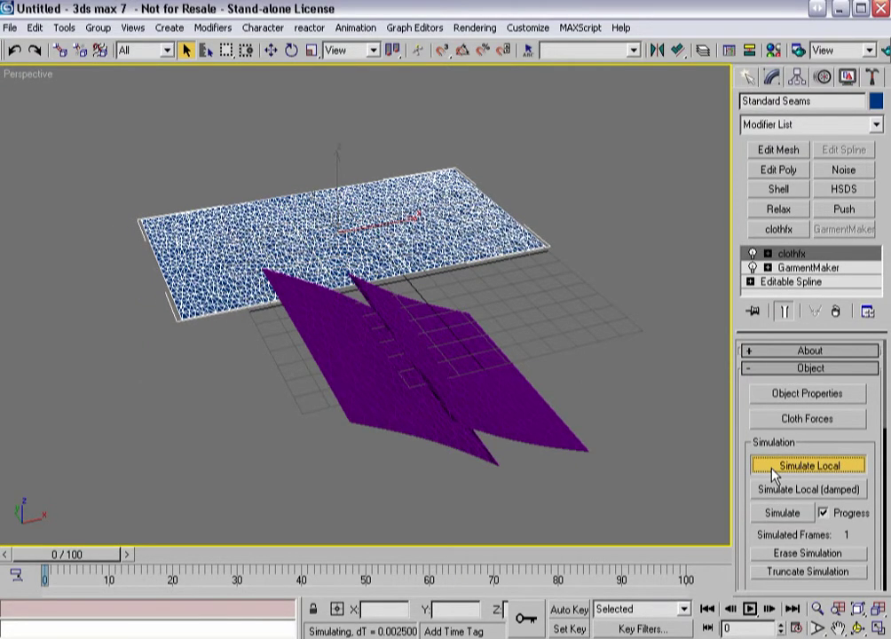
{"action": "left_click", "coordinate": [773, 471]}
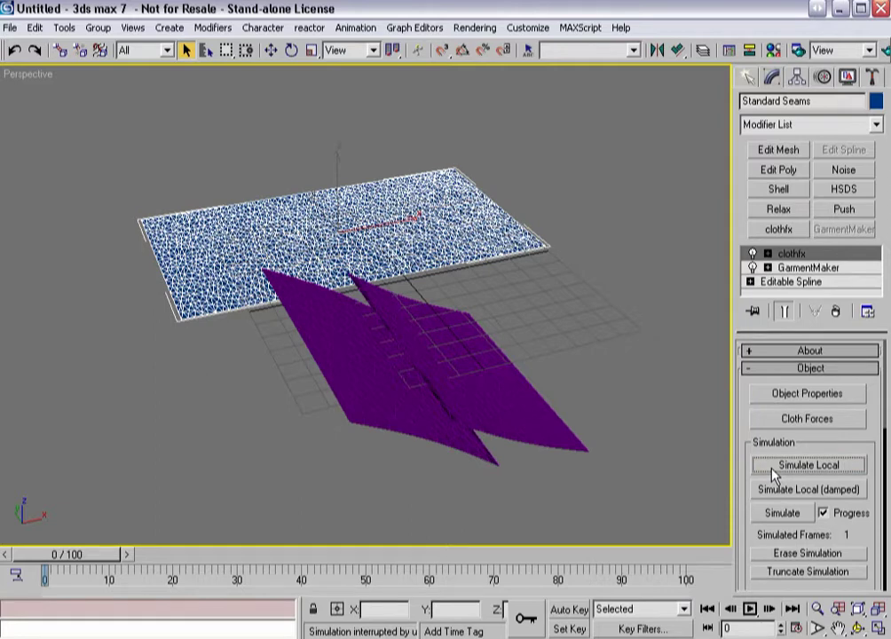
{"action": "key", "text": "g"}
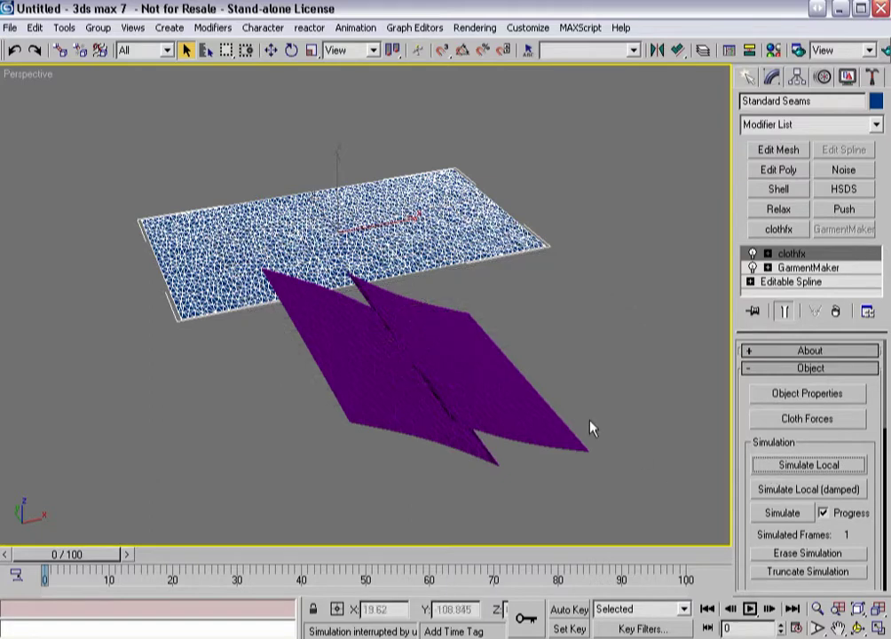
{"action": "key", "text": "F4"}
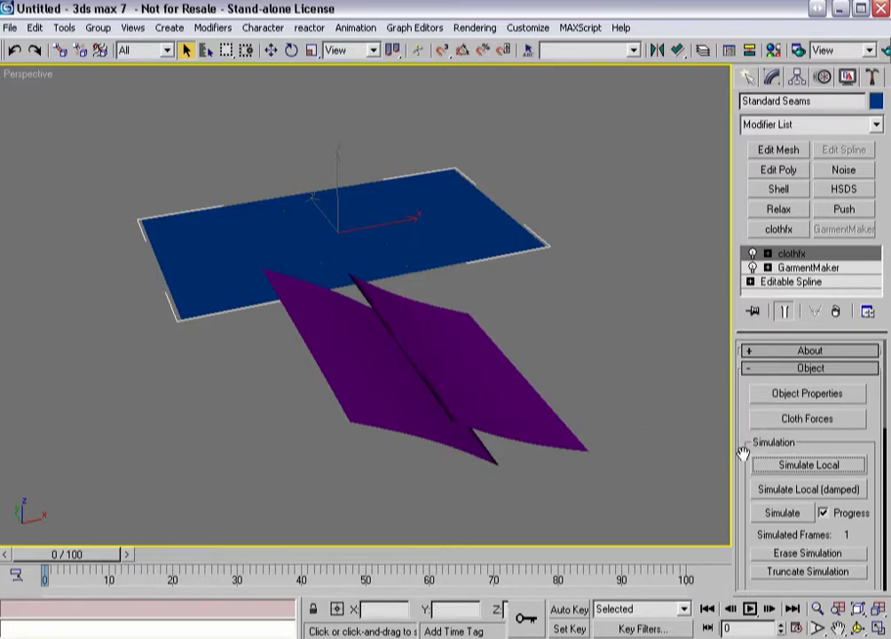
Step: Run a local simulation of Standard Seams with sewing springs off, stop it once the creases have folded, and examine the folds
{"action": "scroll", "coordinate": [744, 454], "scroll_direction": "down", "scroll_amount": 10}
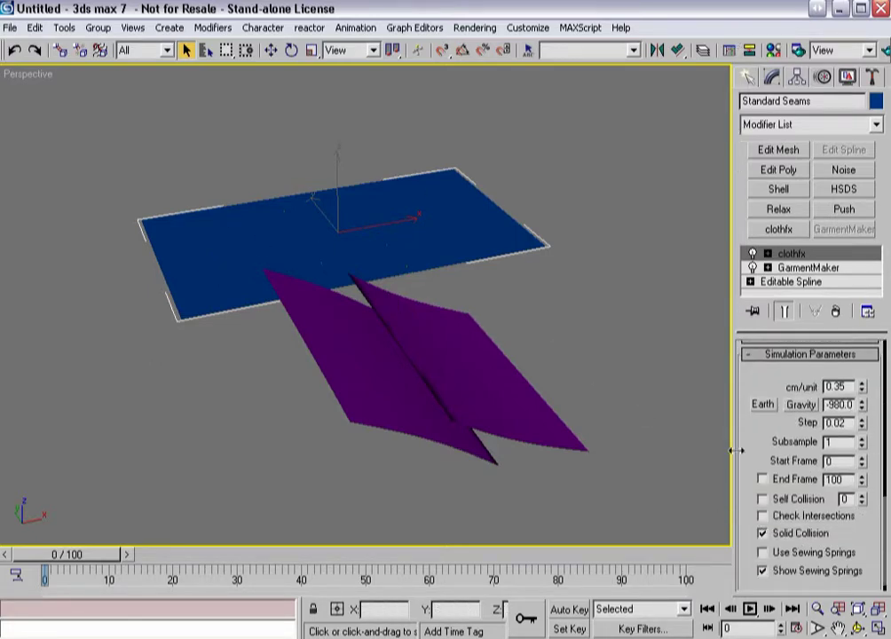
{"action": "scroll", "coordinate": [749, 374], "scroll_direction": "up", "scroll_amount": 10}
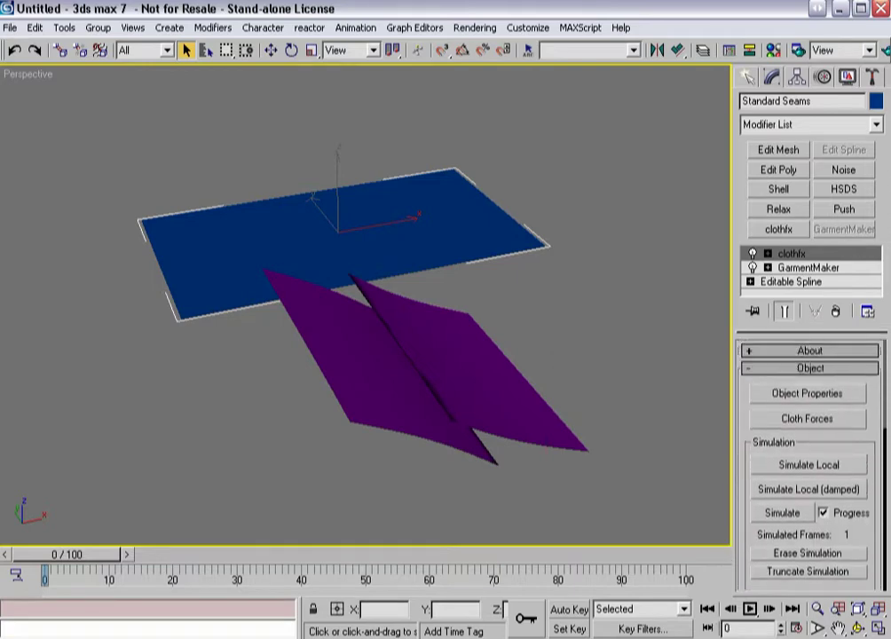
{"action": "left_click", "coordinate": [785, 468]}
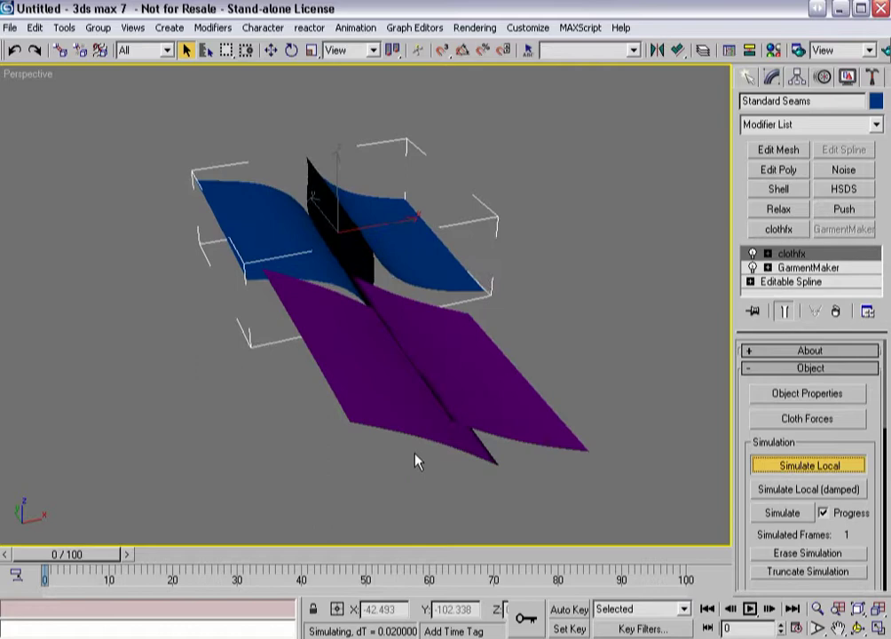
{"action": "key", "text": "Escape"}
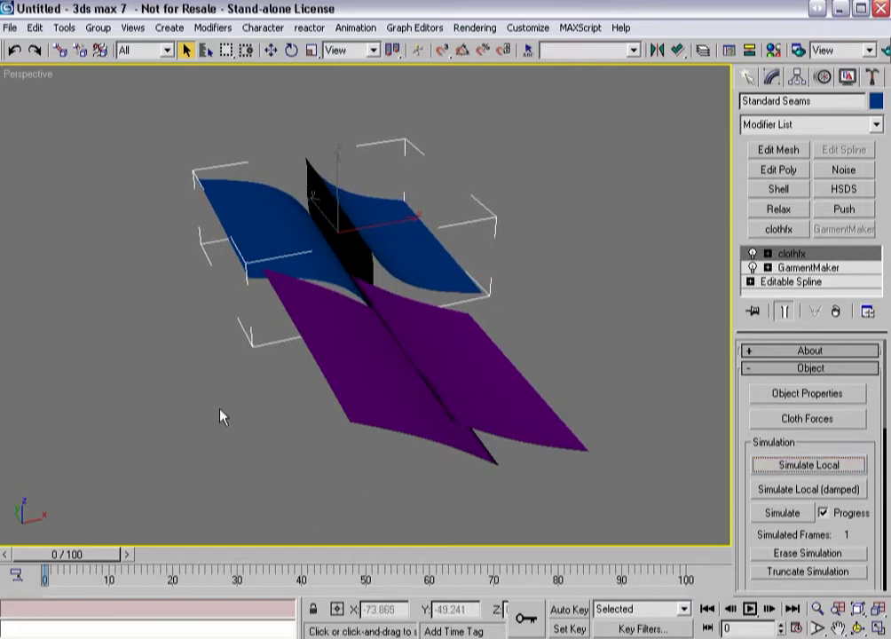
{"action": "middle_click_drag", "start_coordinate": [221, 416], "coordinate": [298, 363], "text": "alt"}
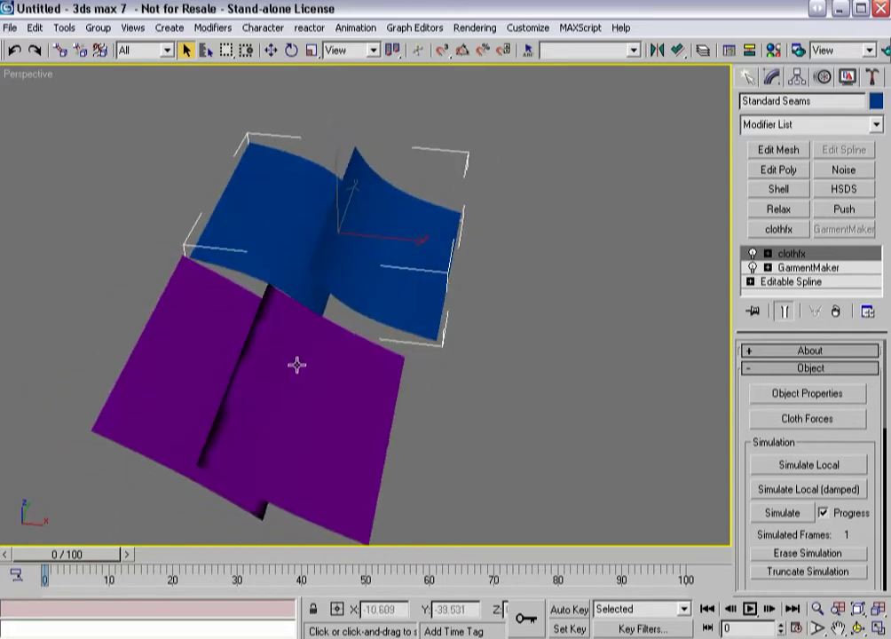
Step: Add a Smooth modifier to Internal Seams and examine the shading along its folds
{"action": "left_click", "coordinate": [339, 374]}
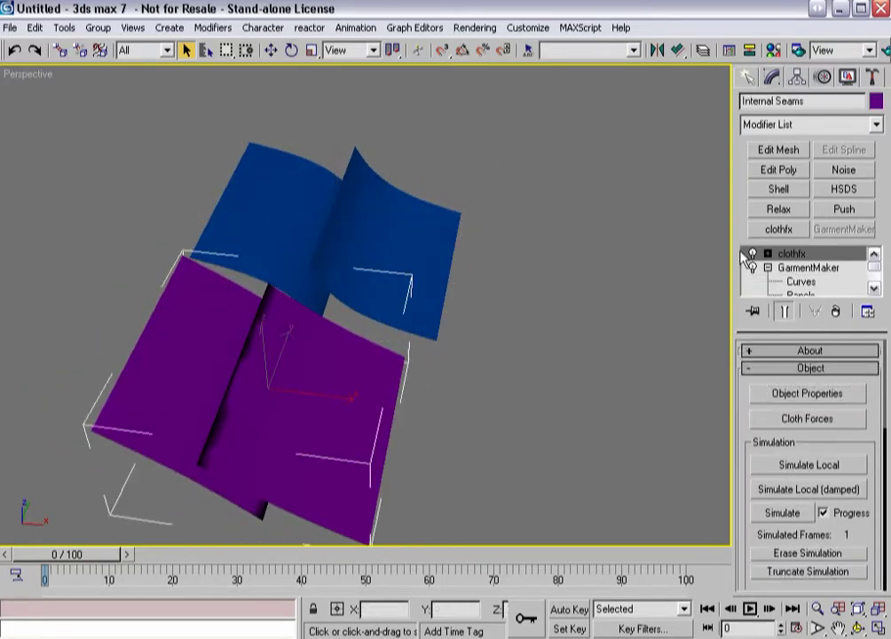
{"action": "left_click", "coordinate": [875, 125]}
{"action": "left_click_drag", "start_coordinate": [877, 147], "coordinate": [869, 388]}
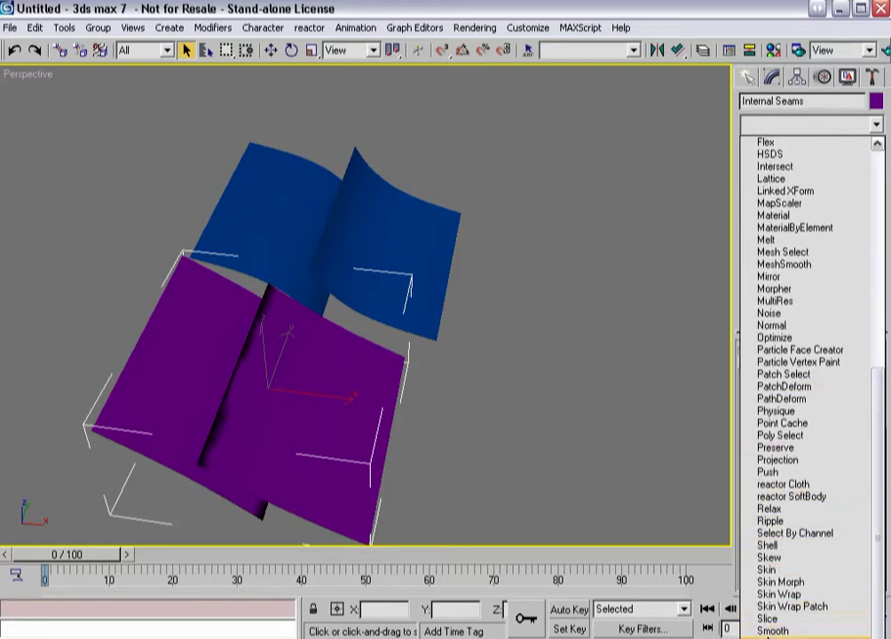
{"action": "left_click", "coordinate": [770, 631]}
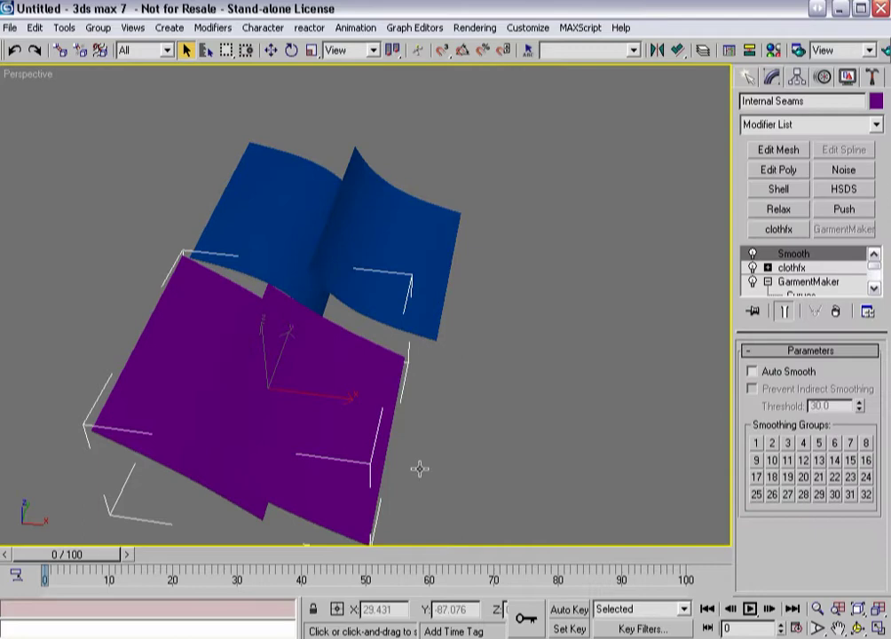
{"action": "middle_click_drag", "start_coordinate": [417, 467], "coordinate": [209, 459], "text": "alt"}
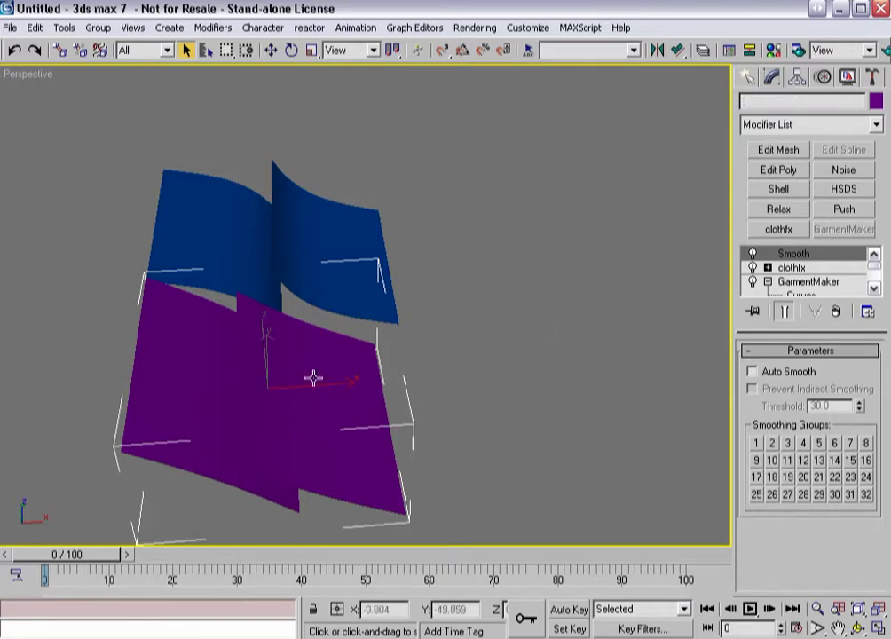
Step: Remove the Smooth, clothfx and GarmentMaker modifiers from Internal Seams, leaving only the Editable Spline
{"action": "left_click", "coordinate": [795, 268]}
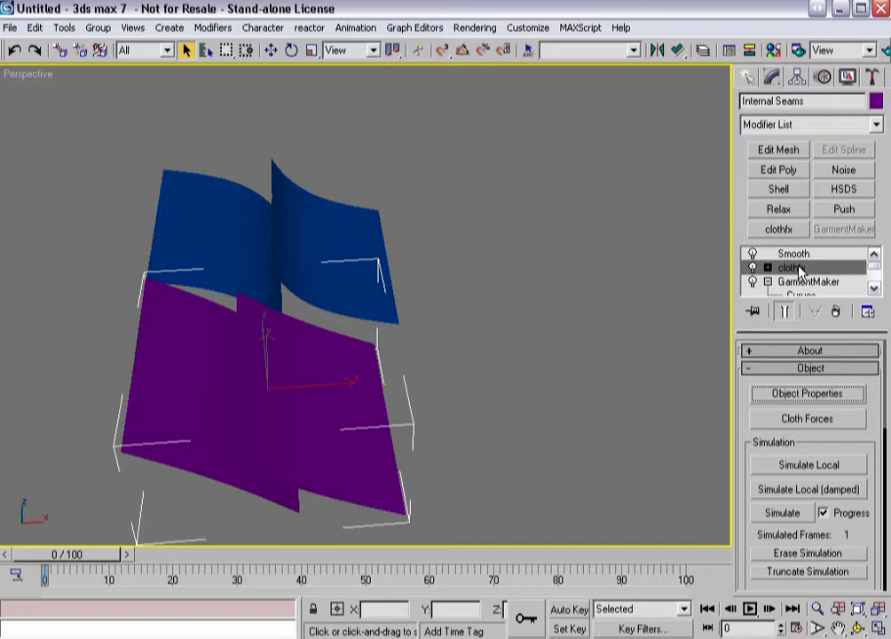
{"action": "left_click", "coordinate": [796, 255]}
{"action": "left_click", "coordinate": [835, 311]}
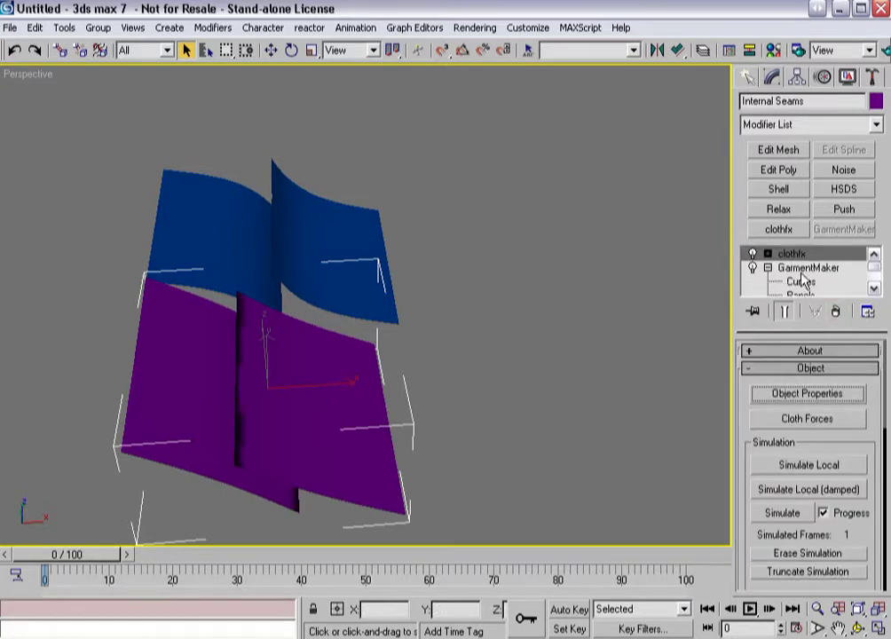
{"action": "left_click", "coordinate": [835, 311]}
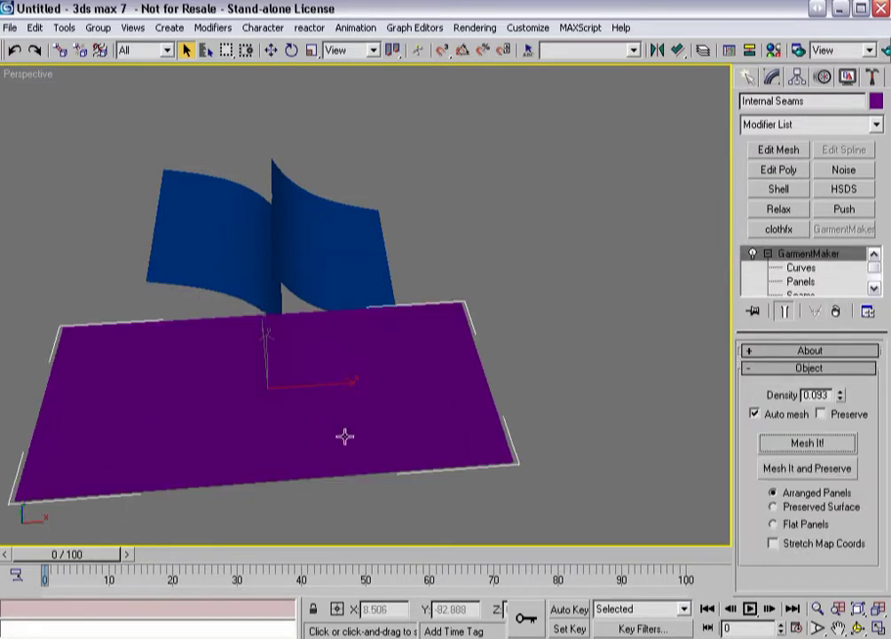
{"action": "left_click", "coordinate": [835, 311]}
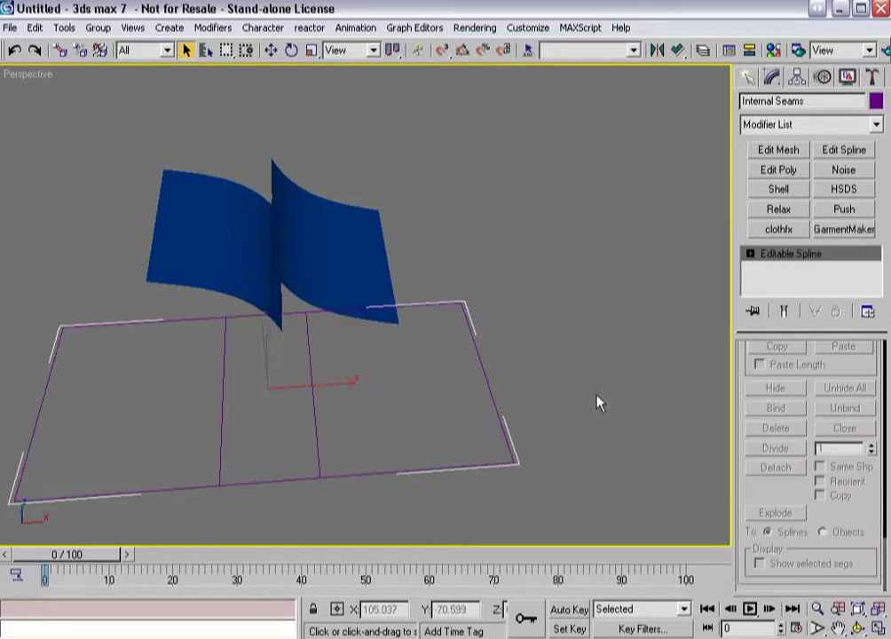
Step: Shorten the right internal line of the Internal Seams spline by moving its upper end vertex down to about Y -45.9, inside the panel
{"action": "middle_click_drag", "start_coordinate": [346, 385], "coordinate": [415, 324]}
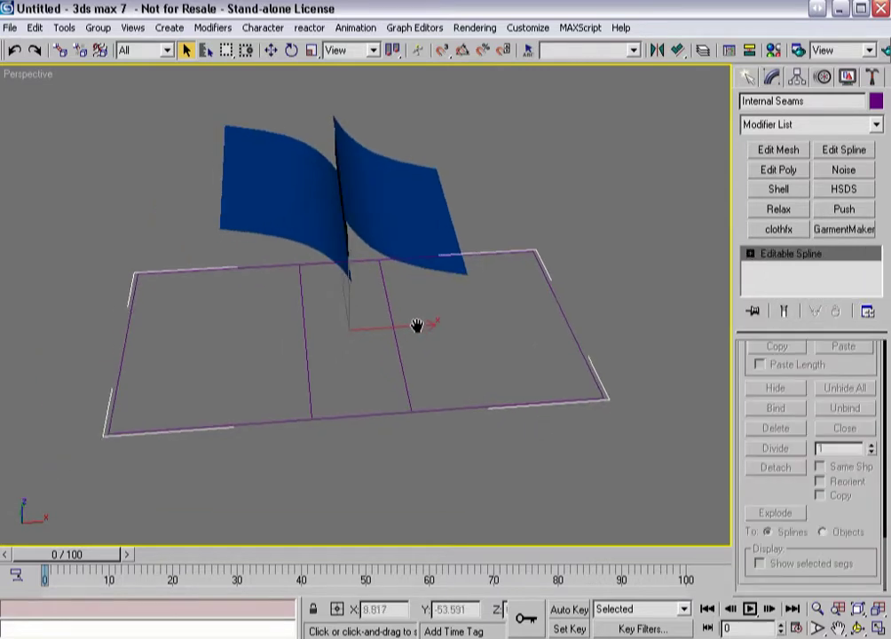
{"action": "middle_click_drag", "start_coordinate": [399, 362], "coordinate": [366, 397], "text": "alt"}
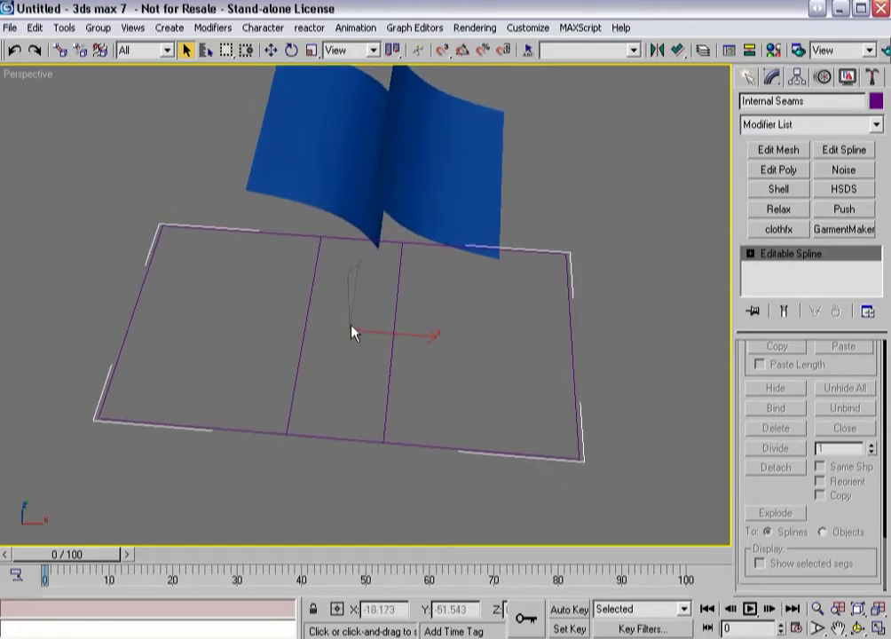
{"action": "middle_click_drag", "start_coordinate": [354, 331], "coordinate": [355, 364], "text": "alt"}
{"action": "key", "text": "1"}
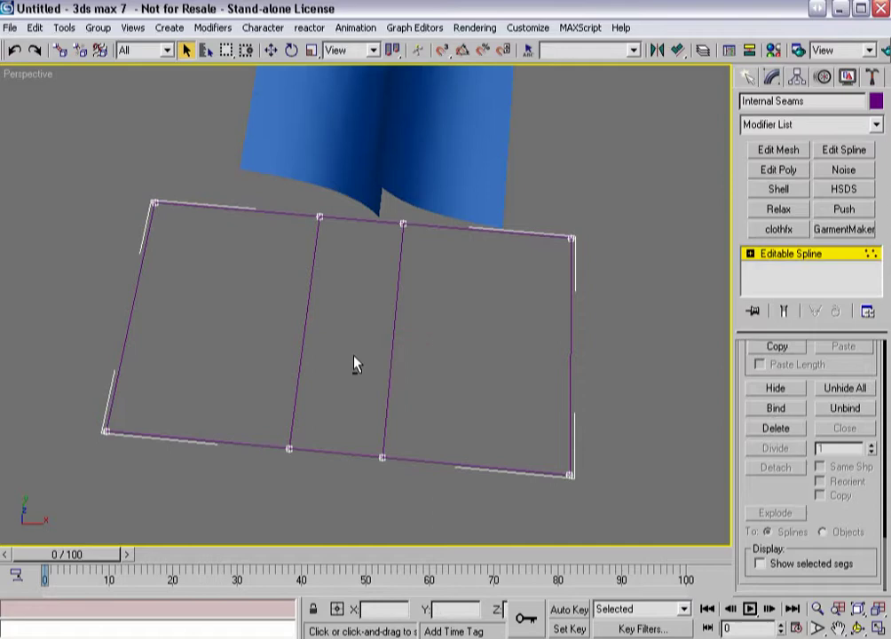
{"action": "left_click", "coordinate": [404, 228]}
{"action": "key", "text": "w"}
{"action": "left_click_drag", "start_coordinate": [401, 263], "coordinate": [400, 156]}
{"action": "right_click", "coordinate": [400, 155]}
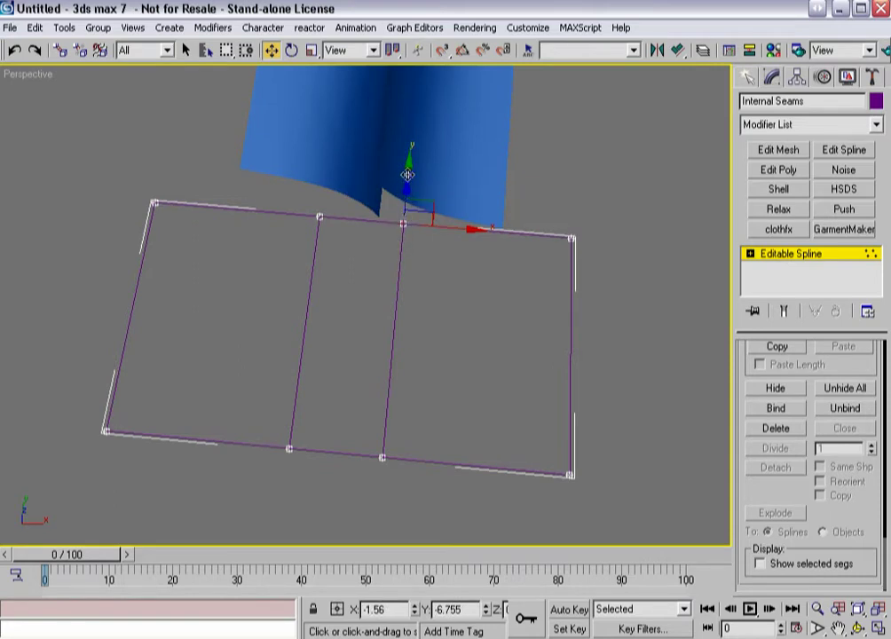
{"action": "left_click_drag", "start_coordinate": [401, 223], "coordinate": [378, 261]}
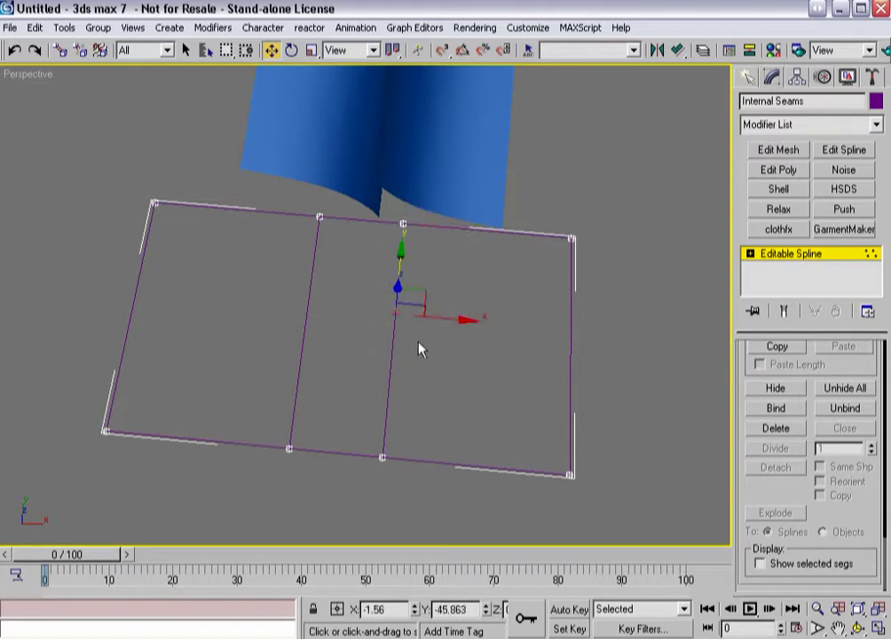
{"action": "left_click", "coordinate": [420, 347]}
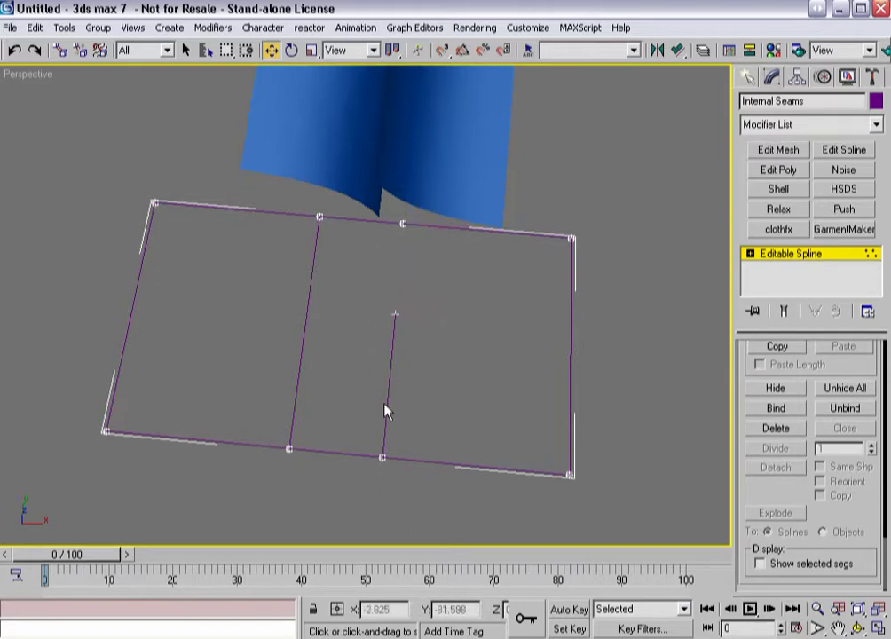
{"action": "left_click_drag", "start_coordinate": [391, 215], "coordinate": [419, 254]}
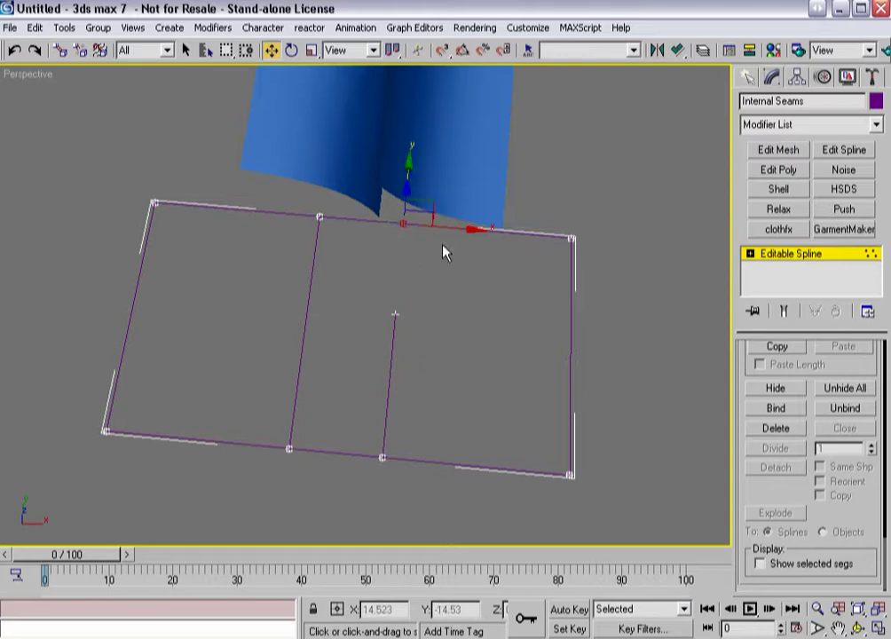
{"action": "left_click", "coordinate": [783, 255]}
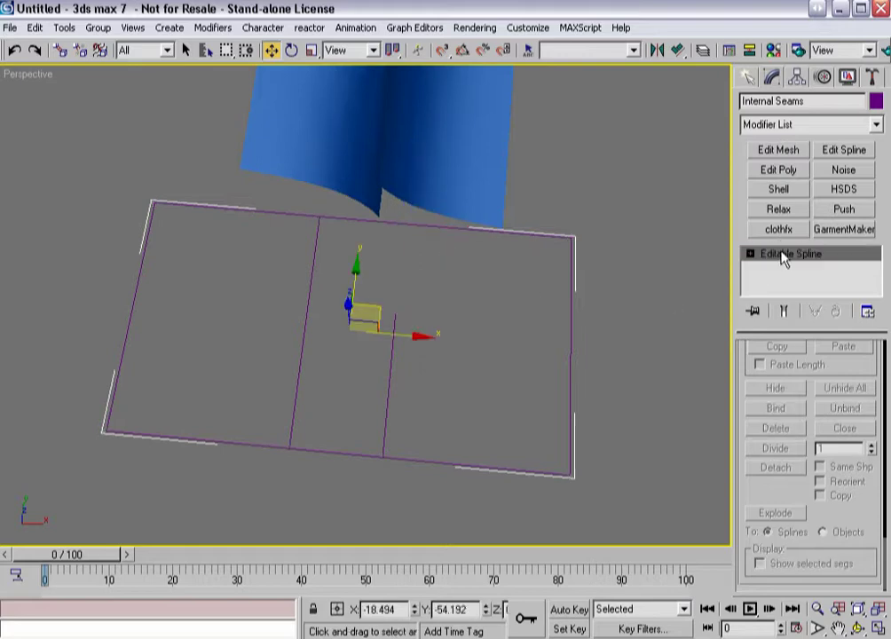
Step: Apply GarmentMaker to the edited Internal Seams spline and show the mesh edges to examine the panel's triangulation
{"action": "left_click", "coordinate": [847, 231]}
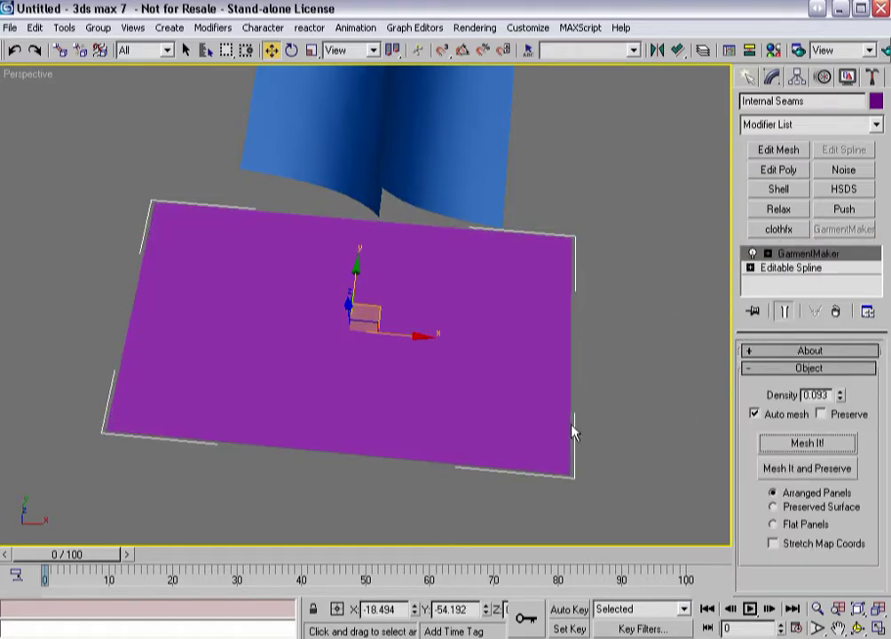
{"action": "scroll", "coordinate": [384, 444], "scroll_direction": "up", "scroll_amount": 3}
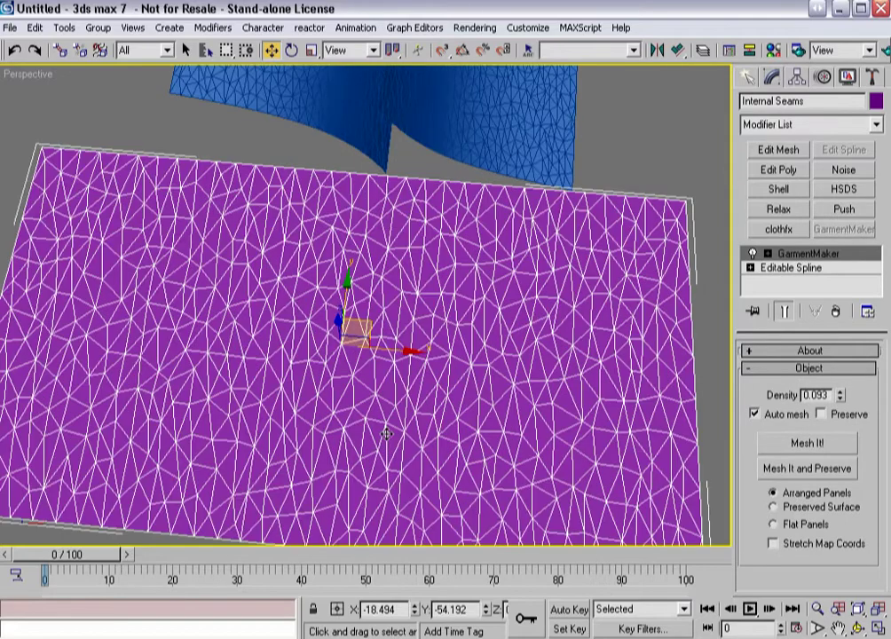
{"action": "middle_click_drag", "start_coordinate": [395, 430], "coordinate": [390, 372]}
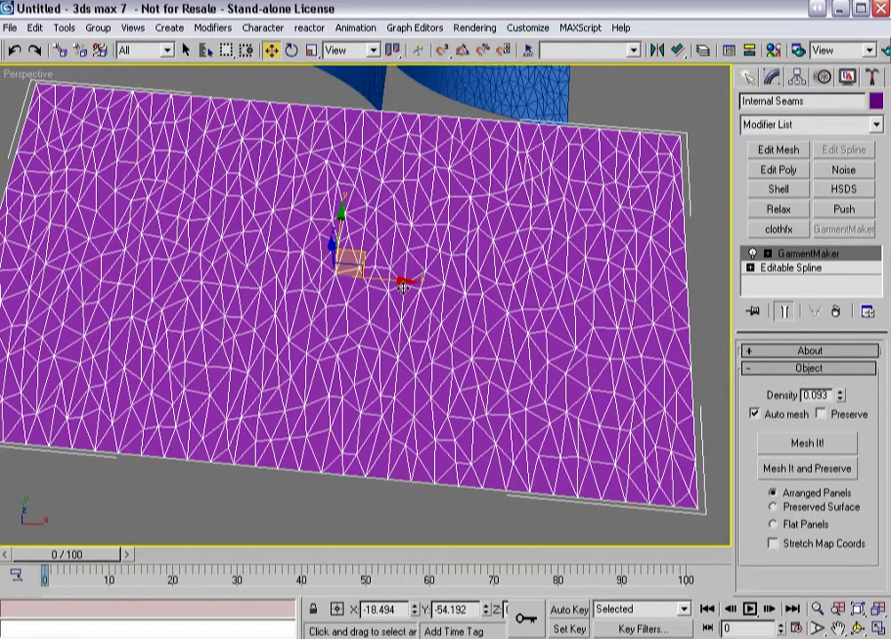
Step: Set the crease angle of the short internal seam in GarmentMaker to 135
{"action": "left_click", "coordinate": [787, 259]}
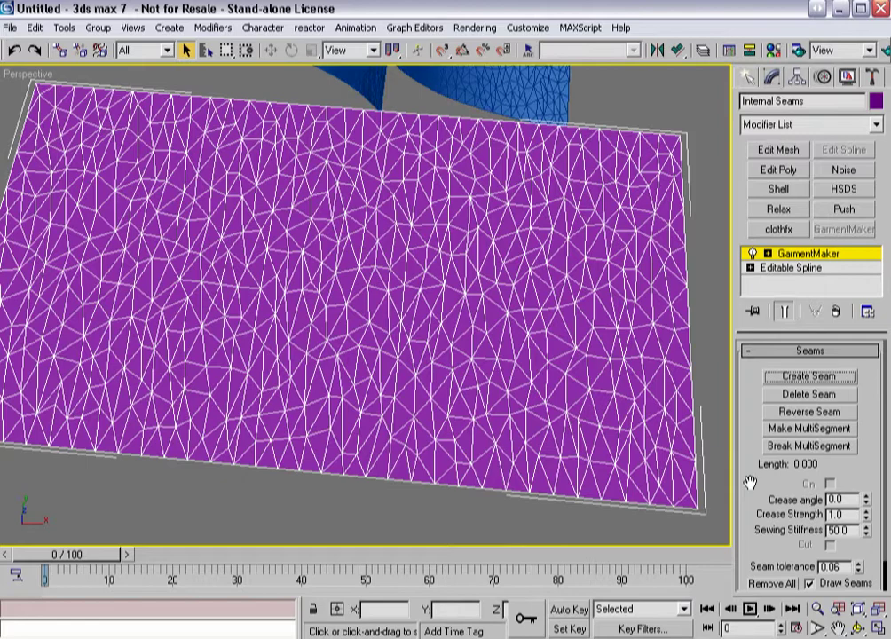
{"action": "scroll", "coordinate": [772, 409], "scroll_direction": "down", "scroll_amount": 2}
{"action": "left_click", "coordinate": [394, 392]}
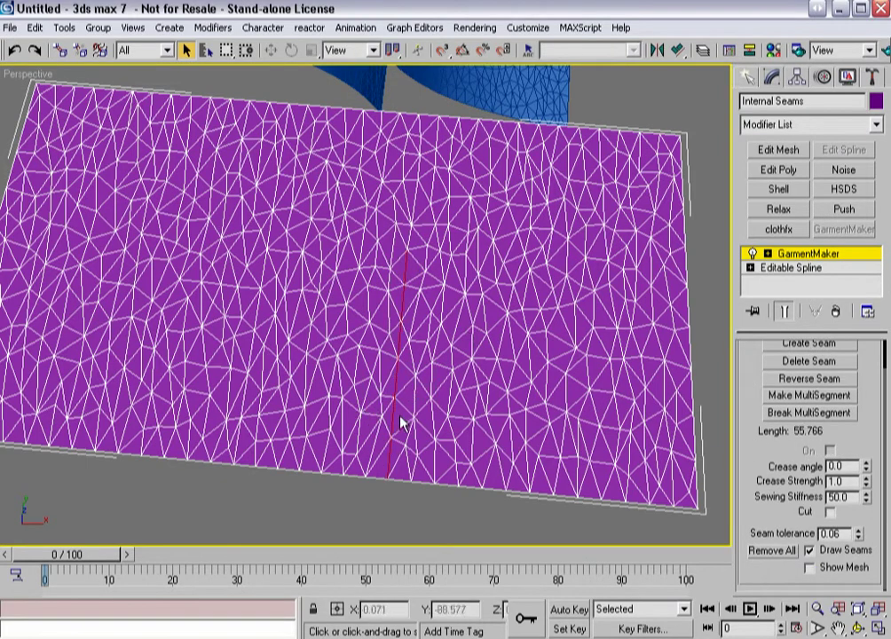
{"action": "left_click", "coordinate": [223, 392]}
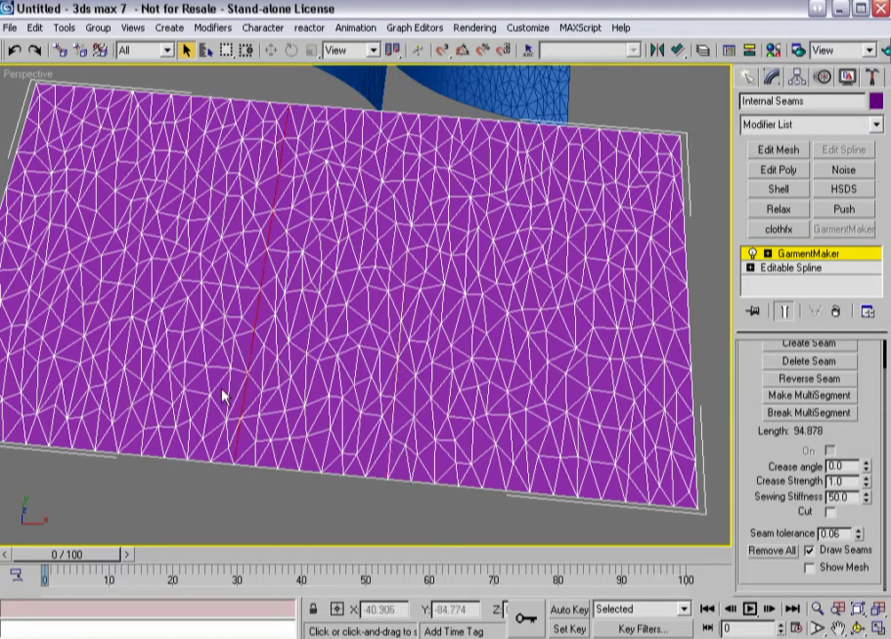
{"action": "left_click", "coordinate": [390, 328]}
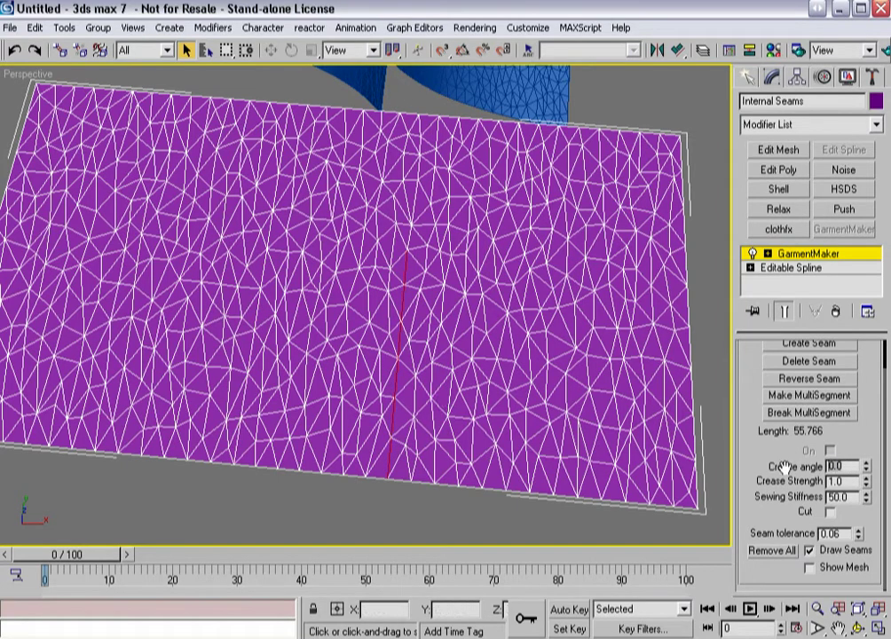
{"action": "type", "text": "165"}
{"action": "key", "text": "Return"}
{"action": "type", "text": "135"}
{"action": "key", "text": "Return"}
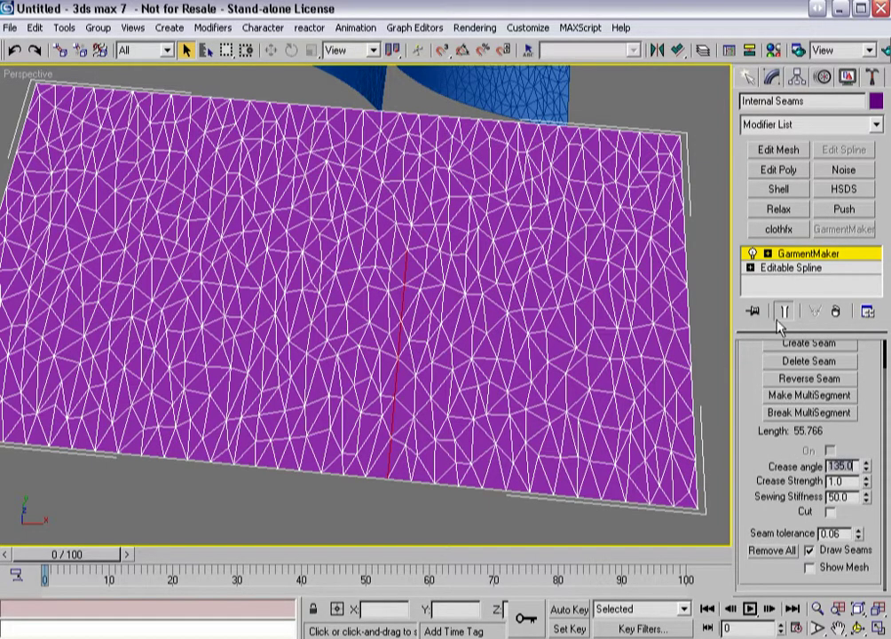
Step: Apply clothfx to Internal Seams and define the object as cloth with the Cotton preset
{"action": "left_click", "coordinate": [779, 229]}
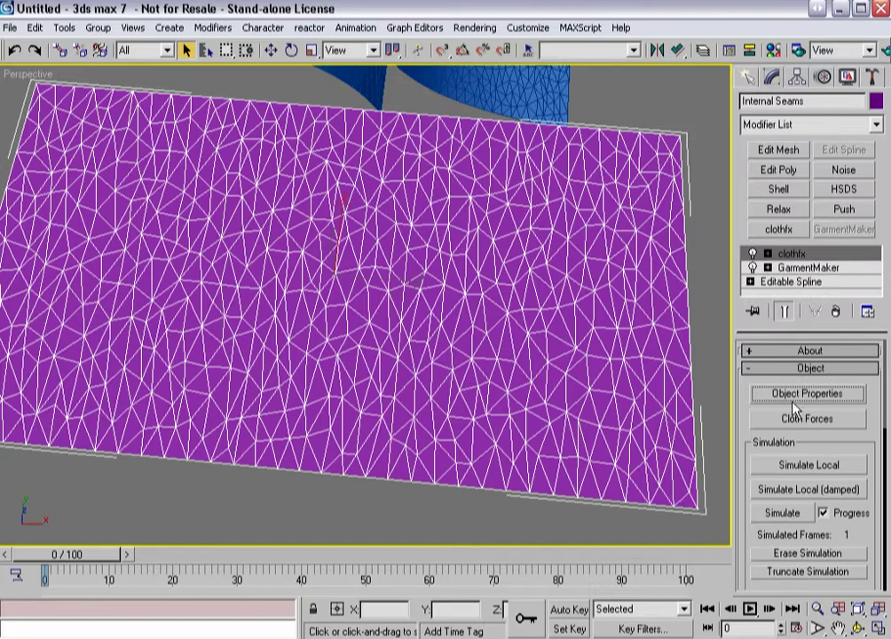
{"action": "left_click", "coordinate": [795, 398]}
{"action": "left_click", "coordinate": [286, 179]}
{"action": "left_click", "coordinate": [406, 163]}
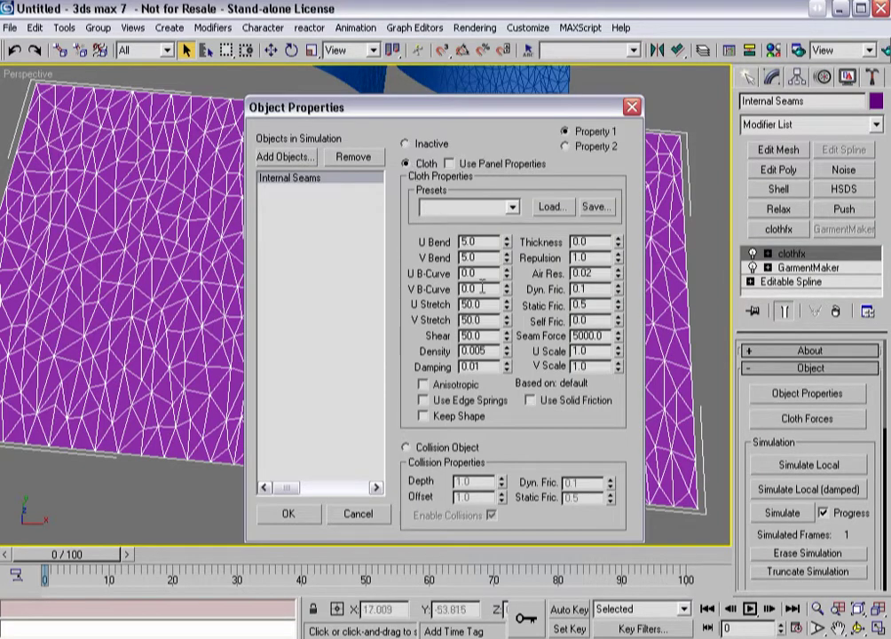
{"action": "left_click", "coordinate": [512, 208]}
{"action": "left_click", "coordinate": [444, 246]}
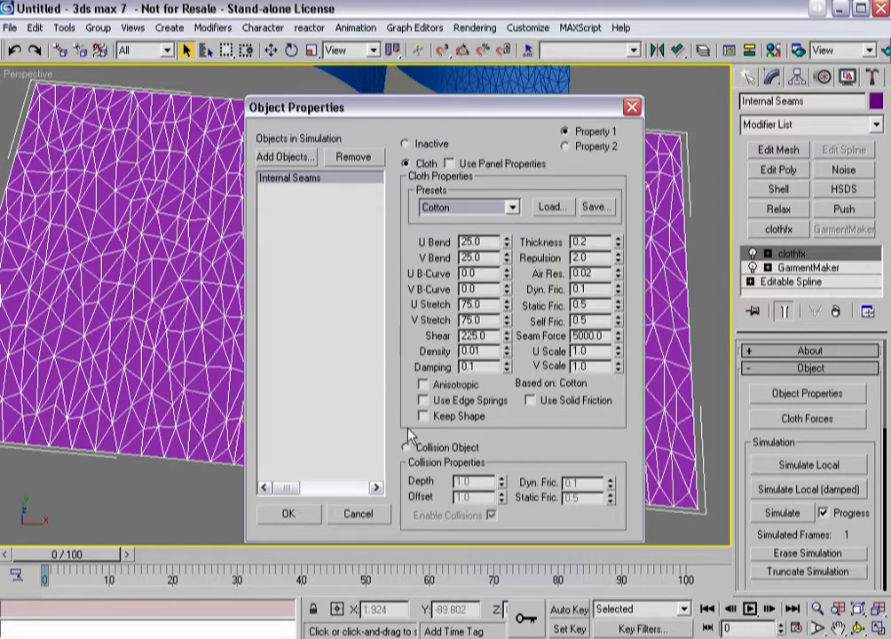
{"action": "left_click", "coordinate": [290, 516]}
Step: Run a local simulation on the Internal Seams panel to test the fold, stop it and reset the cloth state
{"action": "scroll", "coordinate": [362, 387], "scroll_direction": "down", "scroll_amount": 3}
{"action": "middle_click_drag", "start_coordinate": [349, 406], "coordinate": [341, 344], "text": "alt"}
{"action": "left_click_drag", "start_coordinate": [750, 438], "coordinate": [726, 547]}
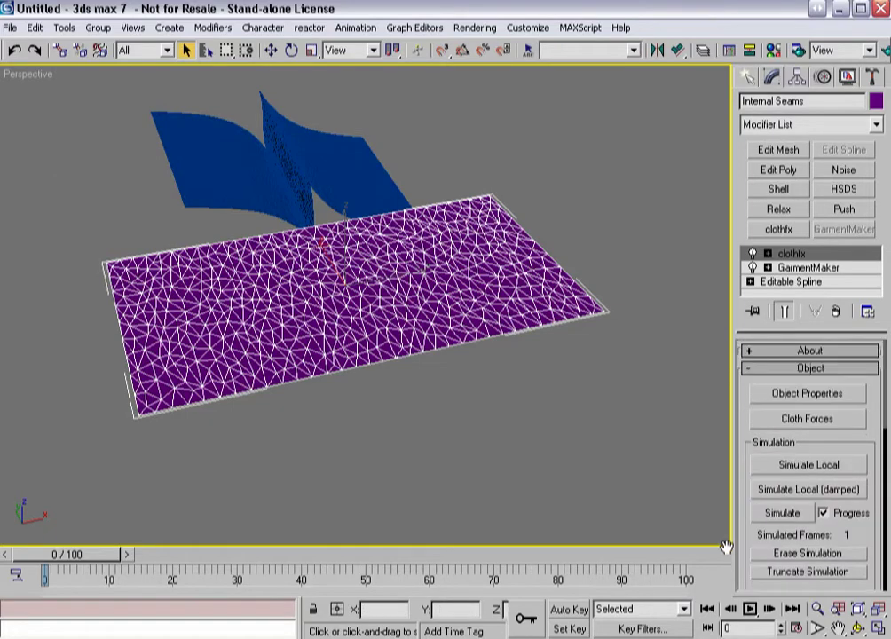
{"action": "left_click", "coordinate": [777, 466]}
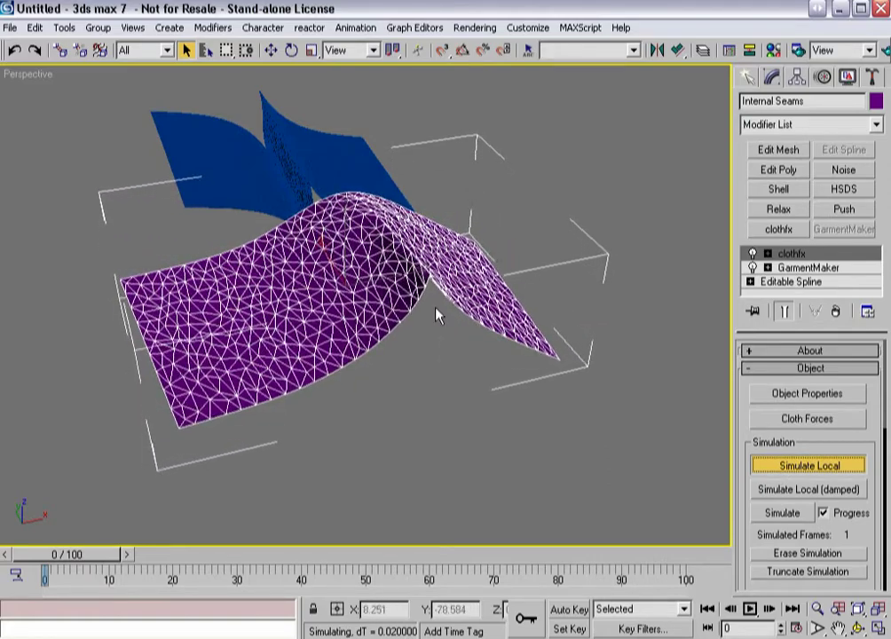
{"action": "key", "text": "Escape"}
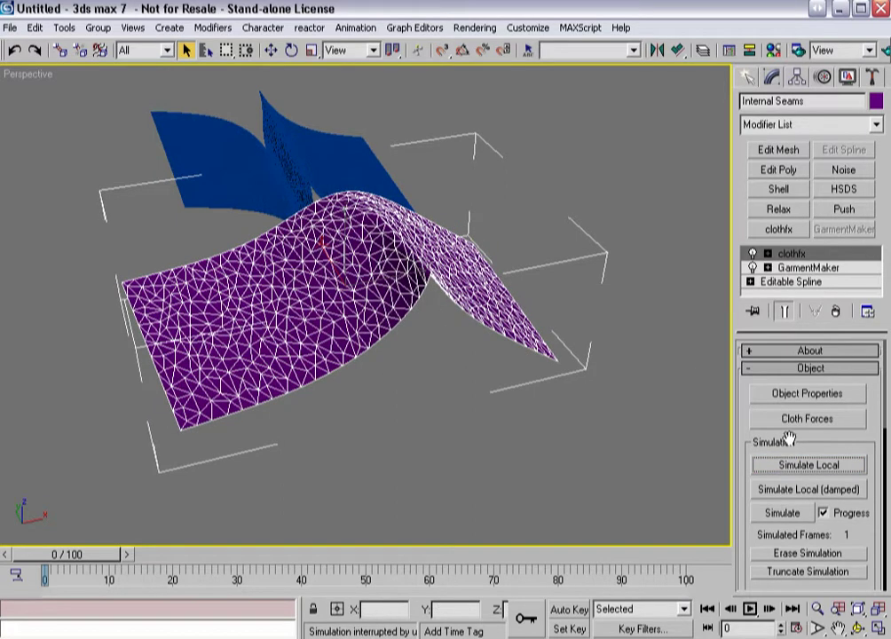
{"action": "left_click_drag", "start_coordinate": [740, 533], "coordinate": [740, 382]}
{"action": "left_click", "coordinate": [775, 485]}
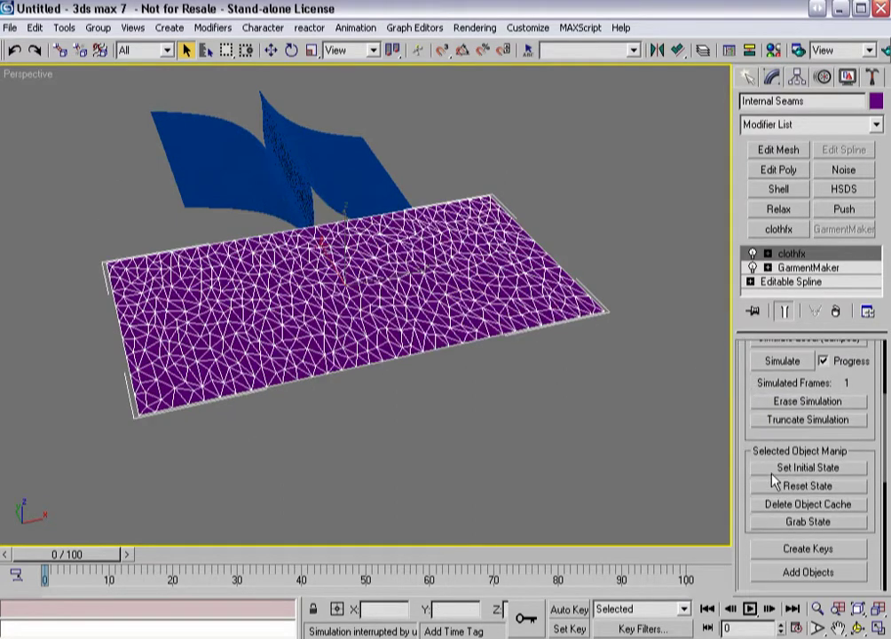
Step: Give the full-length internal seam in GarmentMaker a crease angle of -135 and a crease strength of 10
{"action": "left_click", "coordinate": [803, 267]}
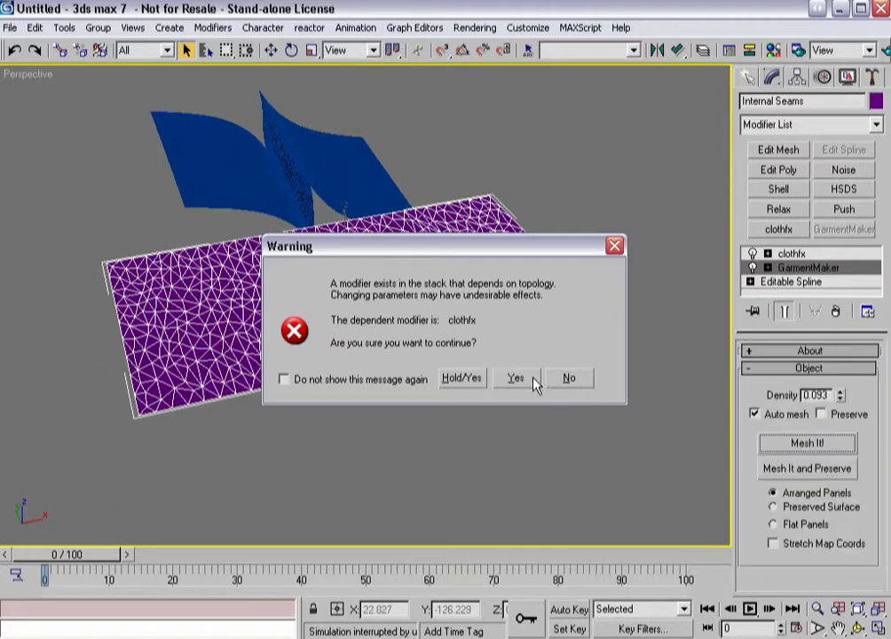
{"action": "left_click", "coordinate": [525, 380]}
{"action": "key", "text": "3"}
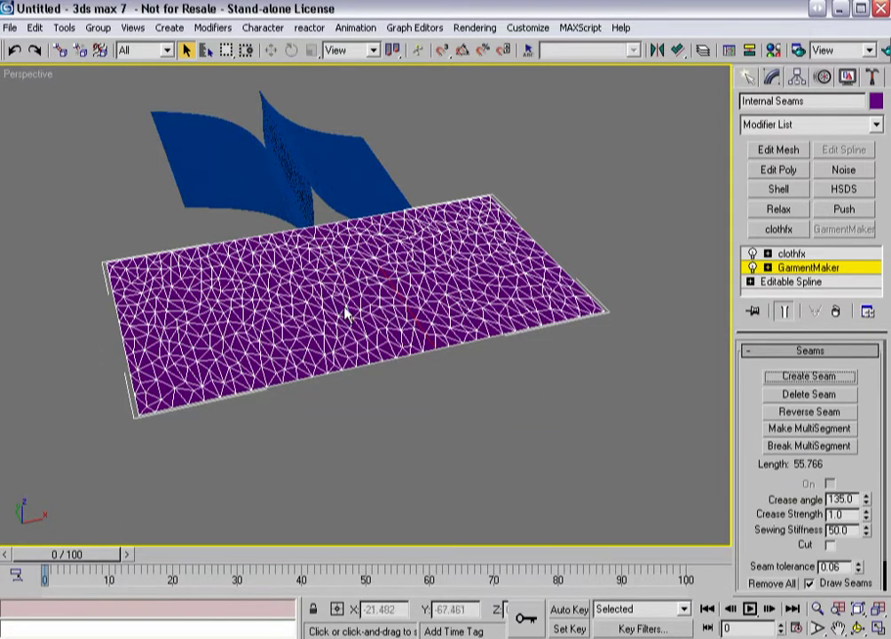
{"action": "left_click", "coordinate": [319, 334]}
{"action": "left_click_drag", "start_coordinate": [763, 489], "coordinate": [787, 457]}
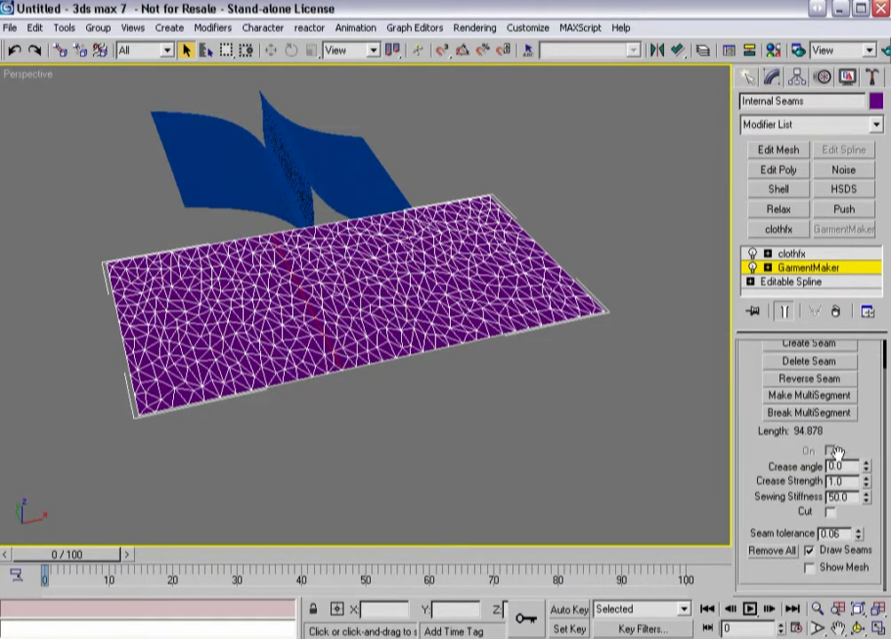
{"action": "type", "text": "-135"}
{"action": "key", "text": "Tab"}
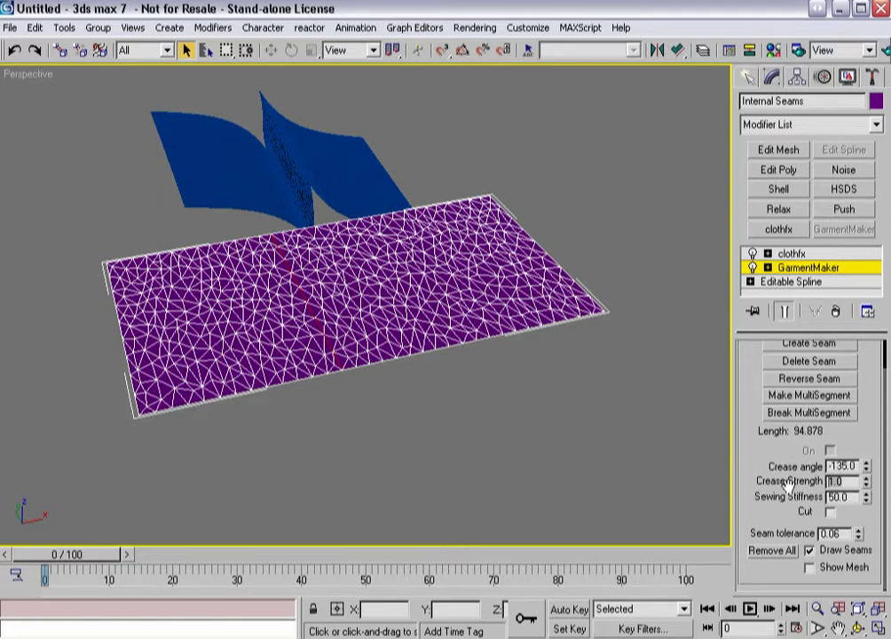
{"action": "type", "text": "10.0"}
Step: Simulate the Internal Seams cloth locally until both creases fold, stop the simulation and view the folded panel from another angle
{"action": "left_click", "coordinate": [792, 254]}
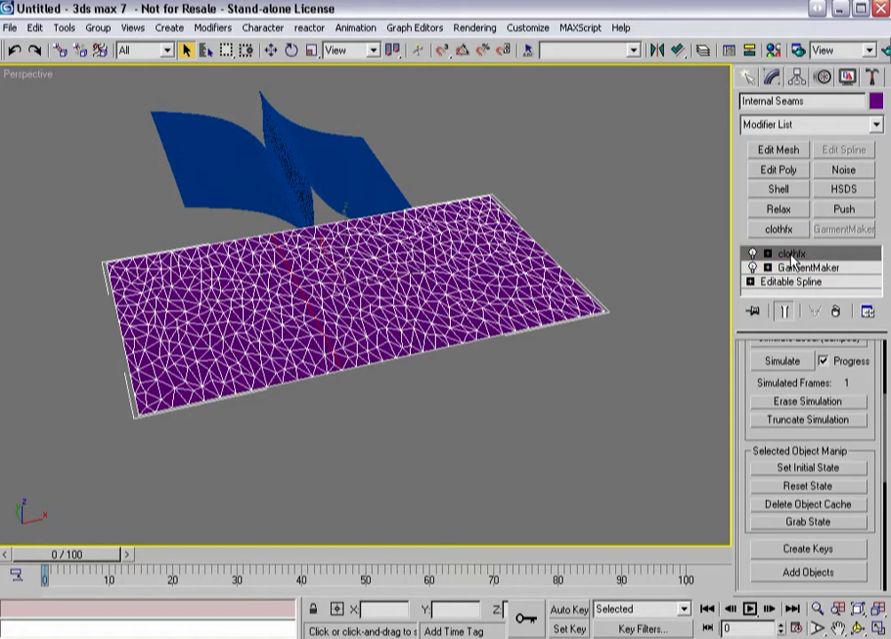
{"action": "scroll", "coordinate": [763, 363], "scroll_direction": "up", "scroll_amount": 3}
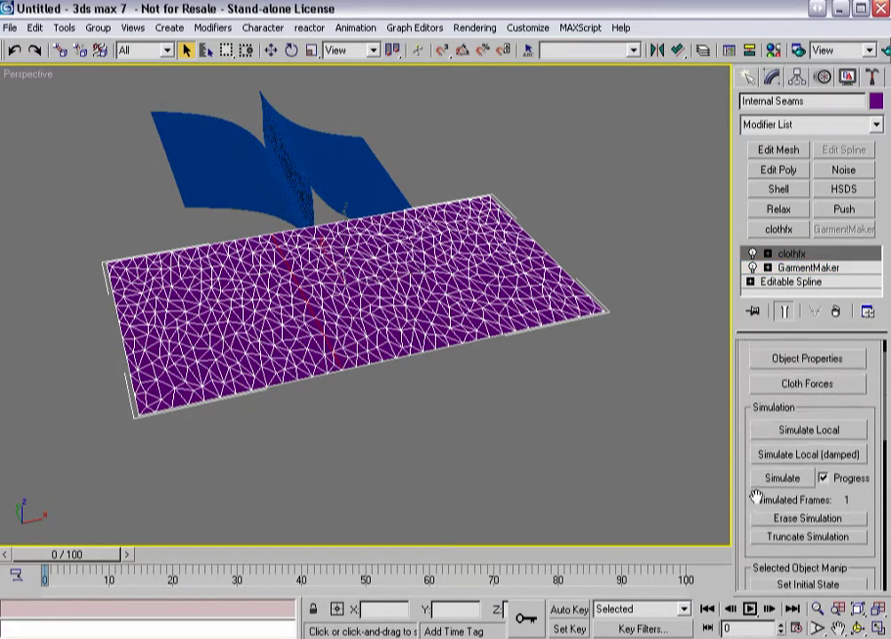
{"action": "left_click", "coordinate": [772, 432]}
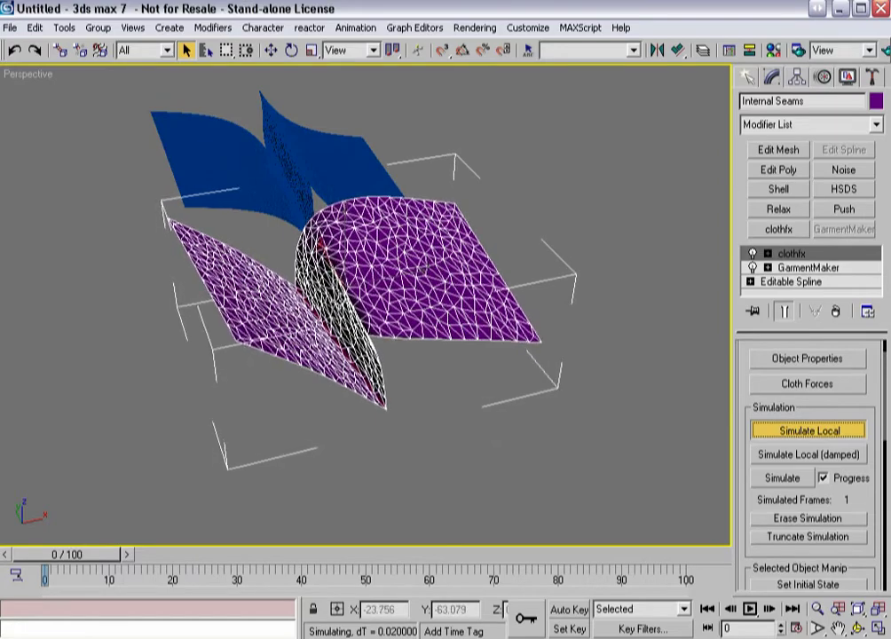
{"action": "key", "text": "Escape"}
{"action": "middle_click_drag", "start_coordinate": [197, 223], "coordinate": [250, 226], "text": "alt"}
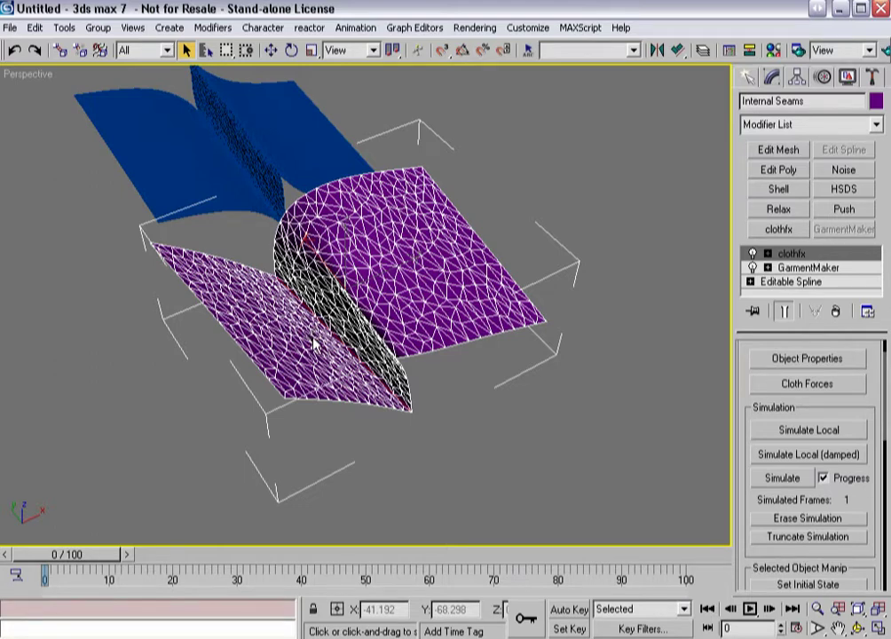
Step: Check the material ID assigned to the two internal segments of the Editable Spline
{"action": "left_click", "coordinate": [781, 282]}
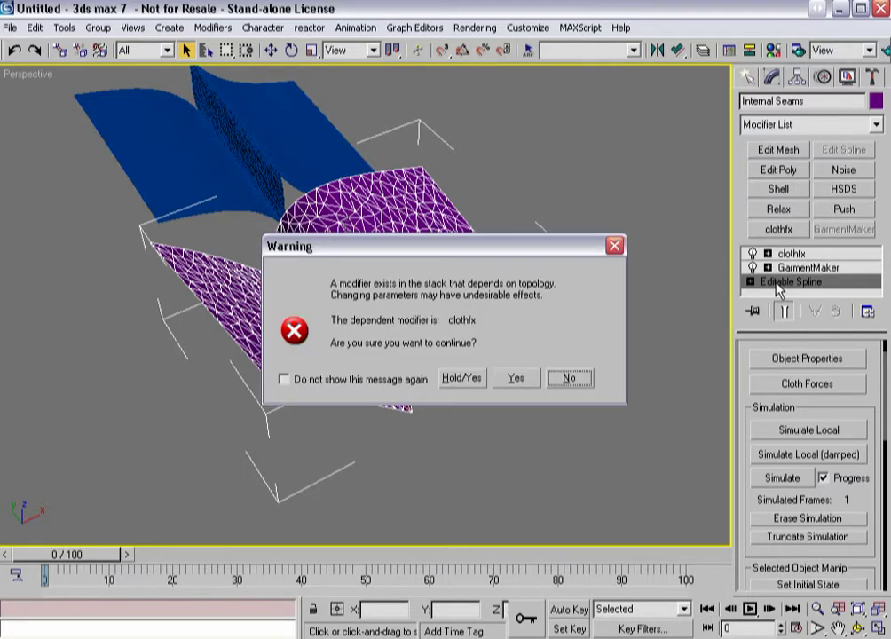
{"action": "left_click", "coordinate": [522, 379]}
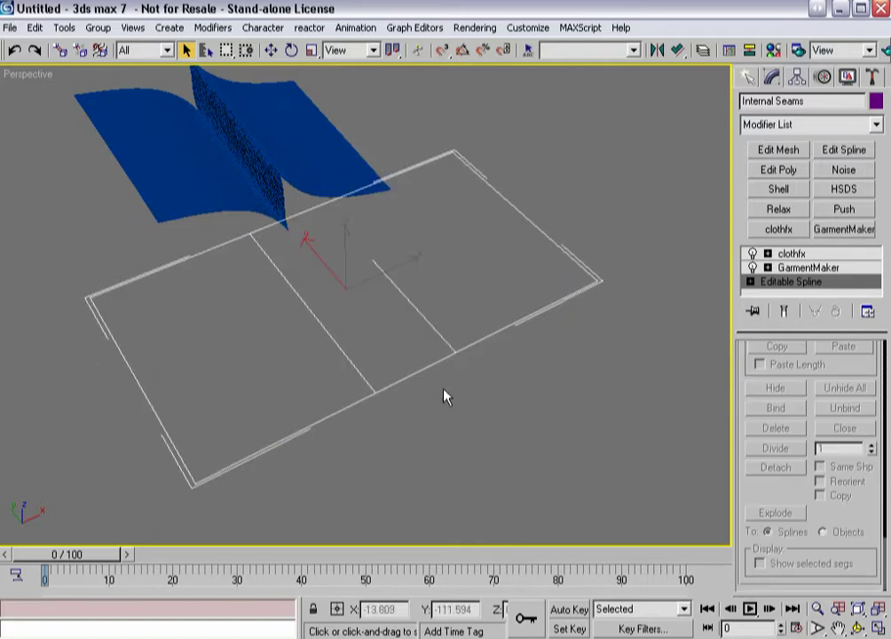
{"action": "key", "text": "2"}
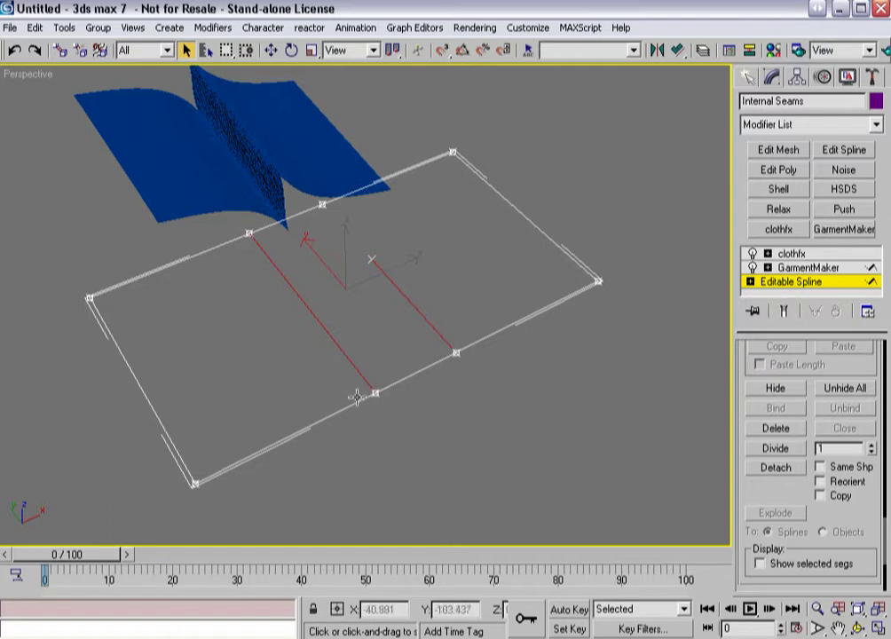
{"action": "left_click_drag", "start_coordinate": [732, 495], "coordinate": [724, 170]}
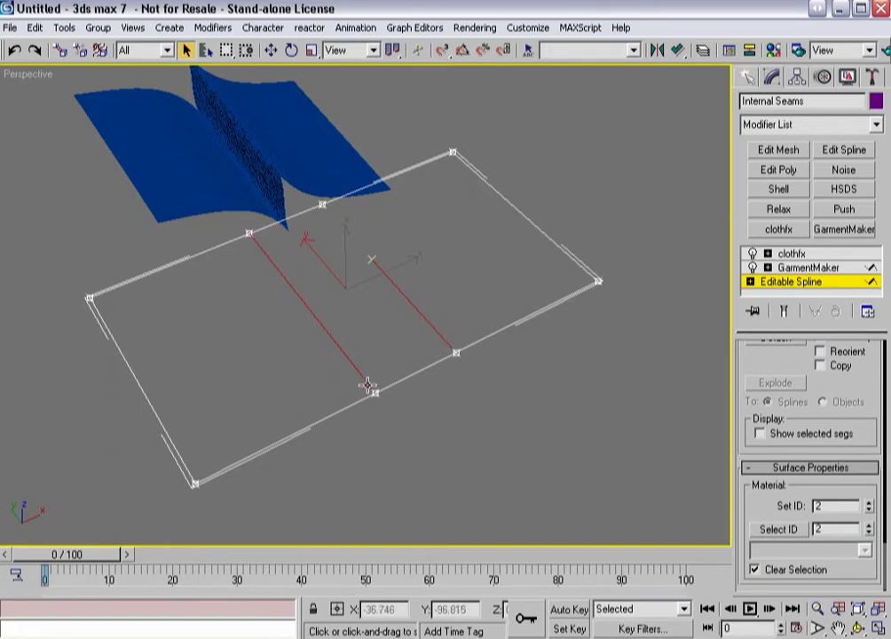
{"action": "left_click", "coordinate": [806, 280]}
Step: Select the short internal seam at GarmentMaker's seam level and examine its fold up close on the simulated panel
{"action": "left_click", "coordinate": [807, 267]}
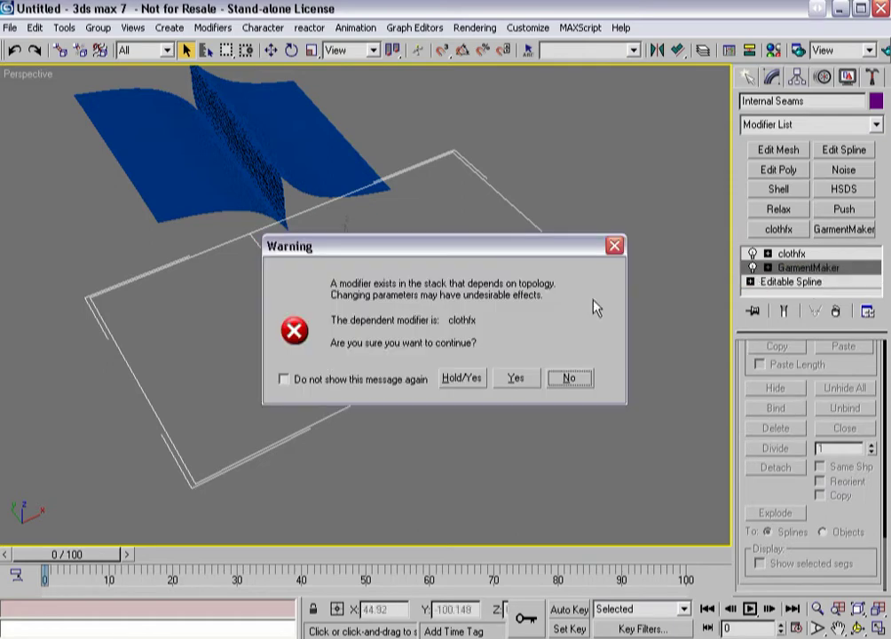
{"action": "left_click", "coordinate": [507, 380]}
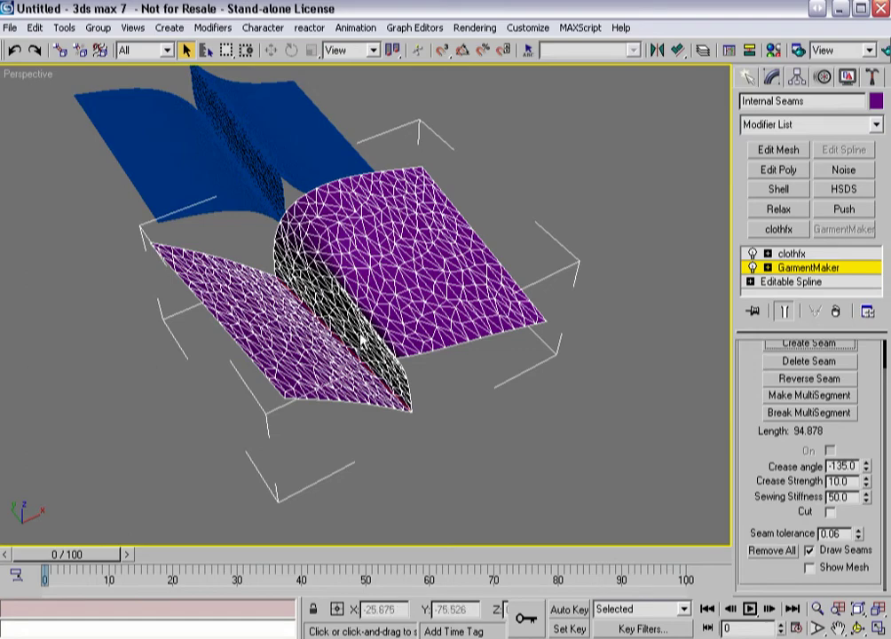
{"action": "left_click", "coordinate": [365, 324]}
{"action": "middle_click_drag", "start_coordinate": [353, 331], "coordinate": [400, 312], "text": "alt"}
{"action": "scroll", "coordinate": [401, 311], "scroll_direction": "up", "scroll_amount": 5}
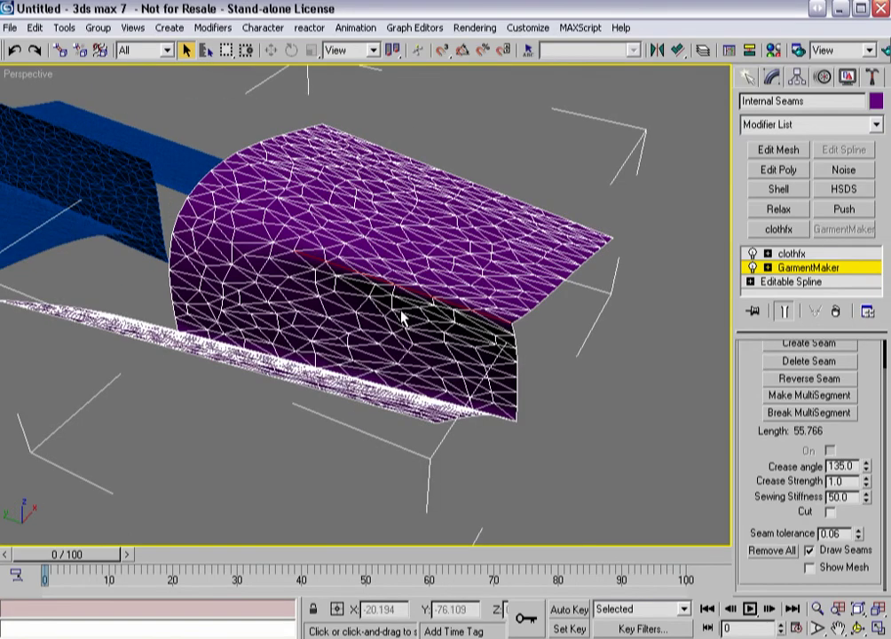